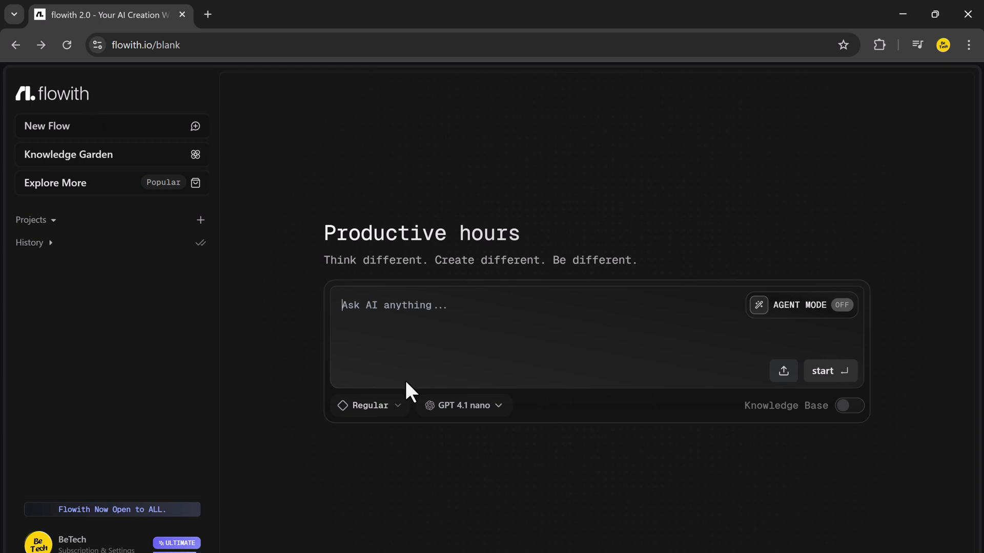
Check the Regular mode and GPT 4.1 nano model lists, then switch the prompt to Agent Mode
left_click(396, 405)
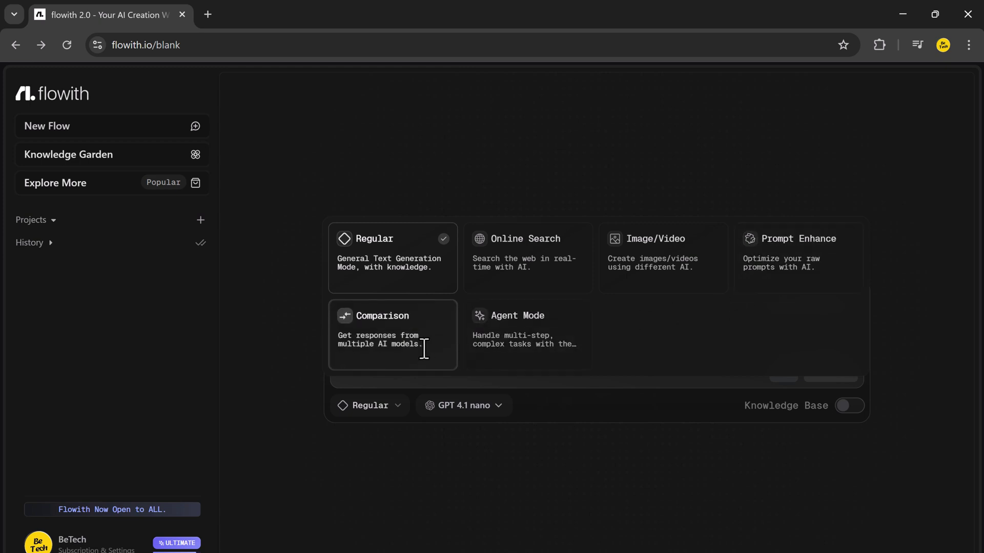
left_click(303, 346)
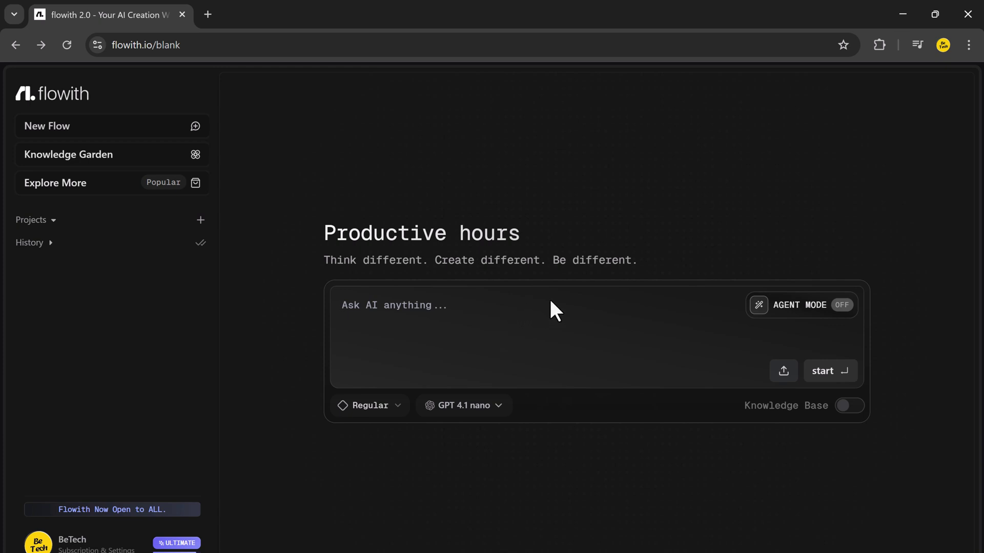
left_click(506, 405)
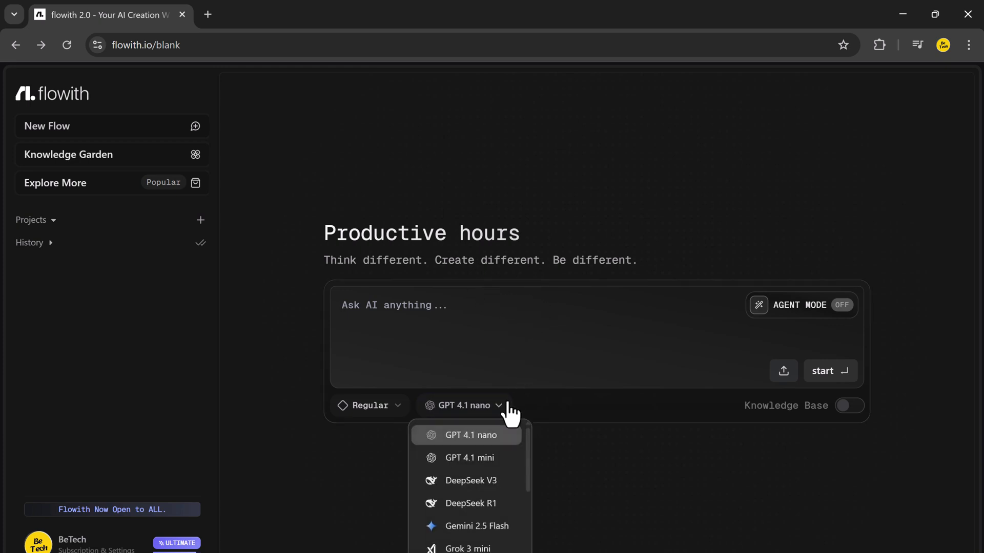
scroll(500, 474, "down", 5)
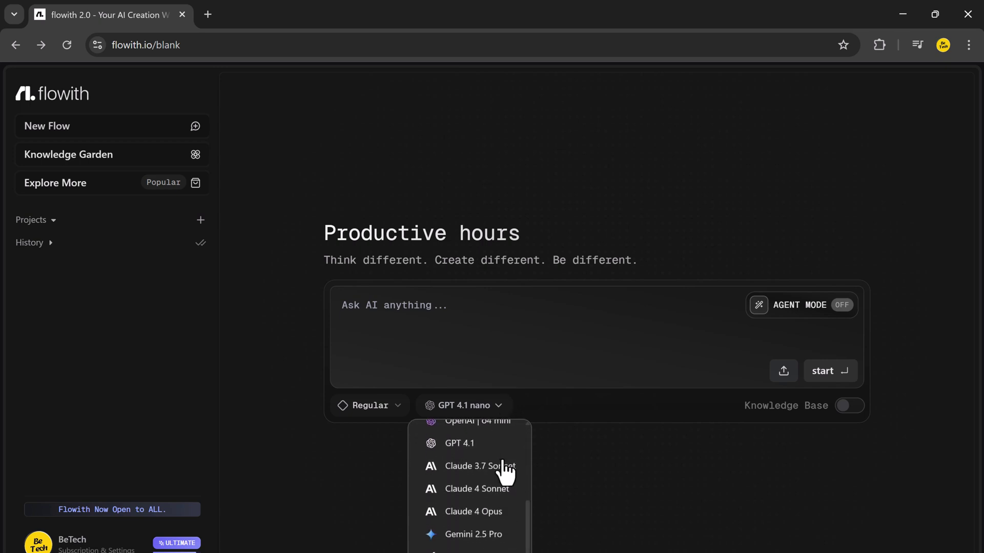
scroll(505, 468, "up", 5)
left_click(663, 336)
Turn on the Knowledge Base toggle and open the output length settings
left_click(840, 306)
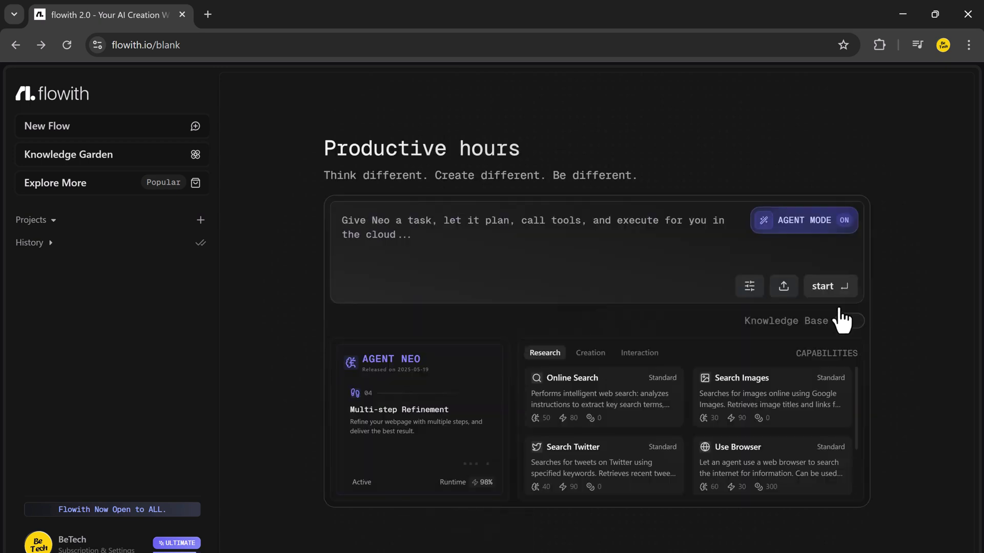
left_click(853, 323)
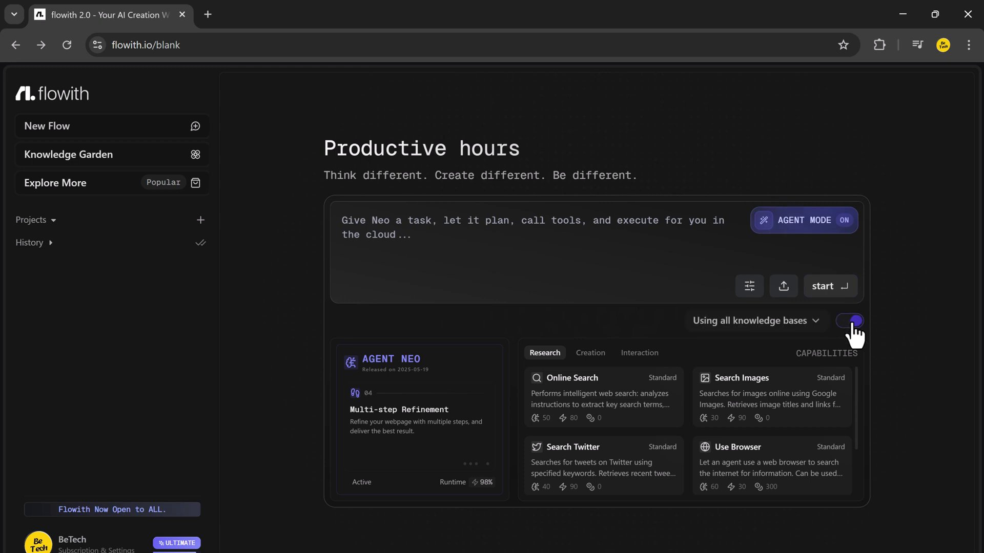
left_click(749, 287)
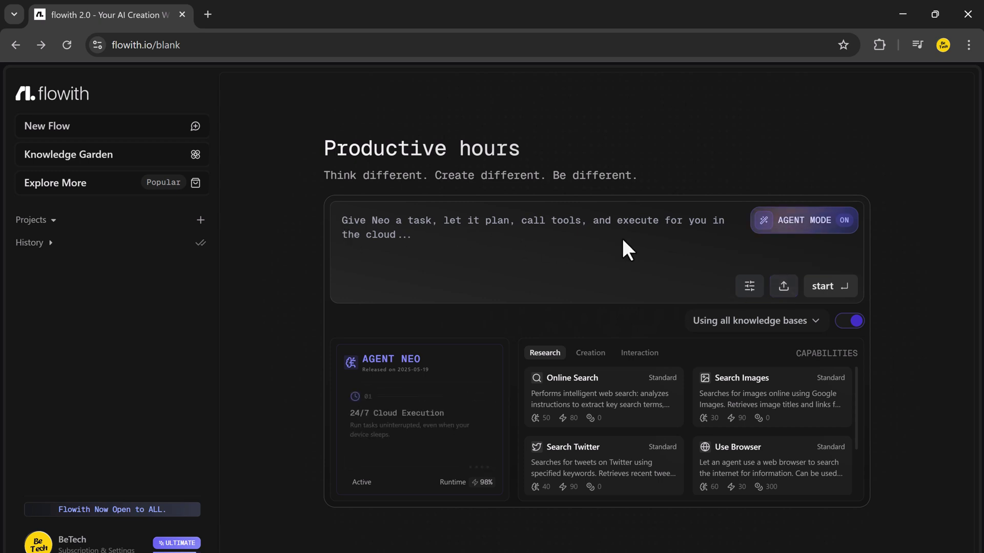
Browse the agent's Creation, Interaction and Research capability tabs
left_click(595, 353)
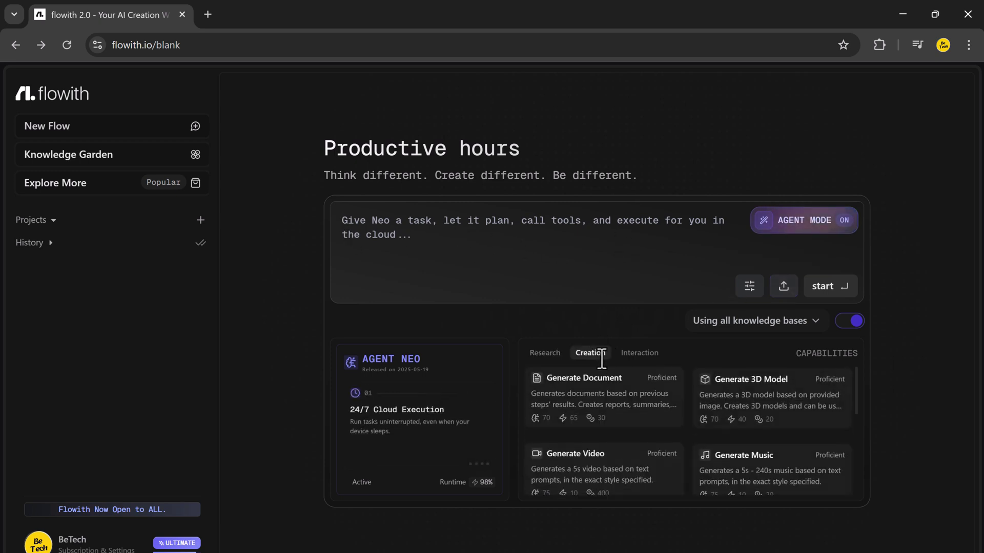
left_click(633, 355)
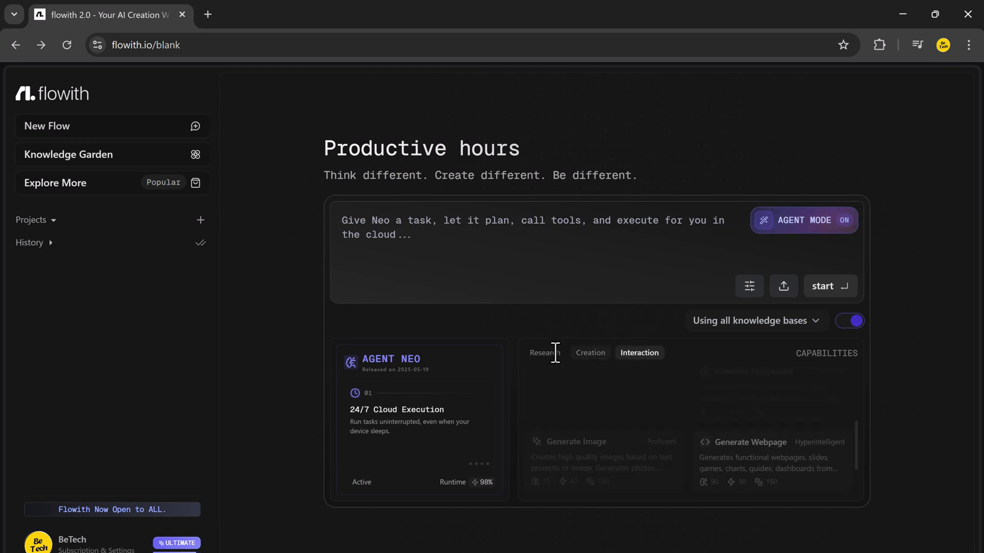
left_click(544, 353)
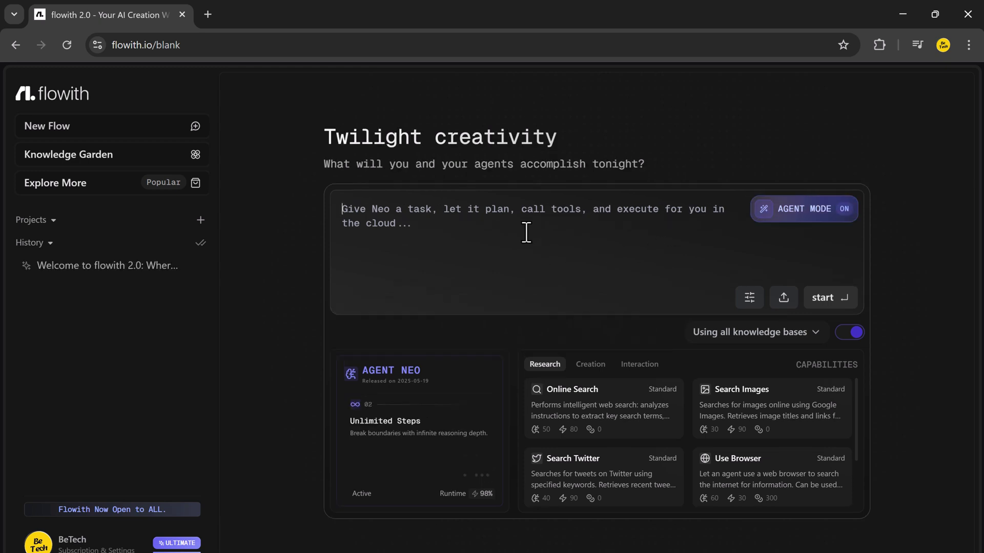
Submit the prompt 'Create a modern fashion accessories e-commerce site with 5 product lines, images, and descriptions' to Agent Neo
type("Create a modern fashion accessories e-commerce site with 5 product lines, images, and product descriptions")
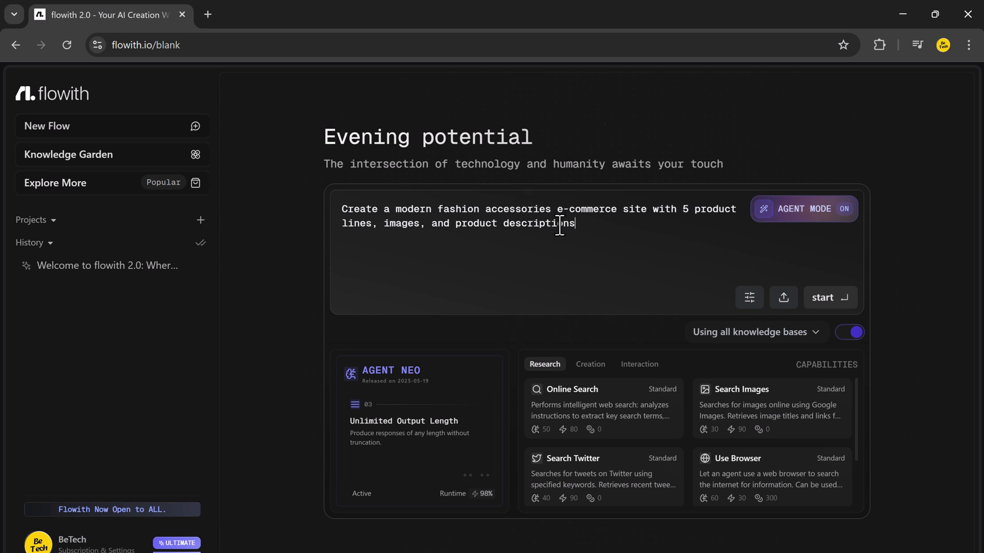
left_click(823, 302)
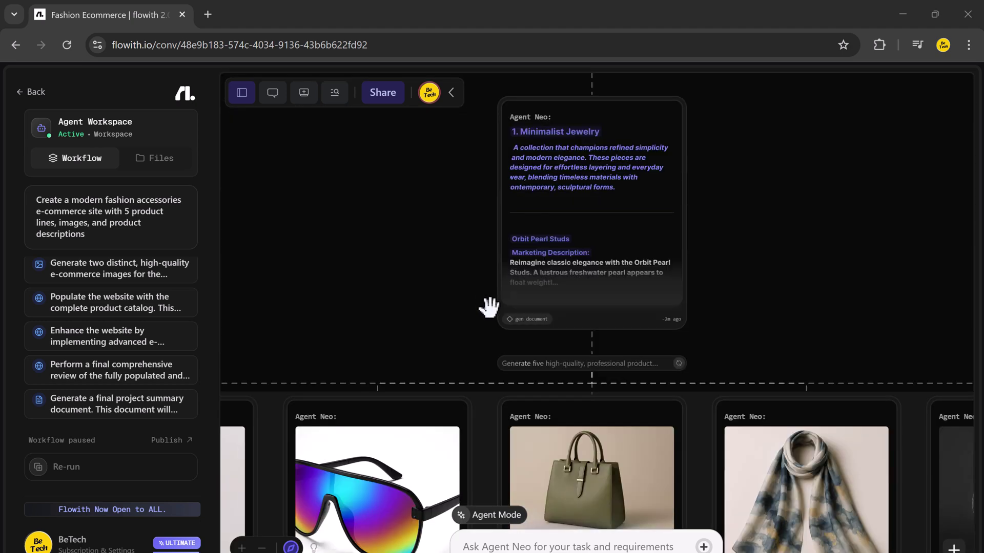
Launch the live preview of the generated AETHER website from its Sandbox Preview card
scroll(488, 307, "up", 3)
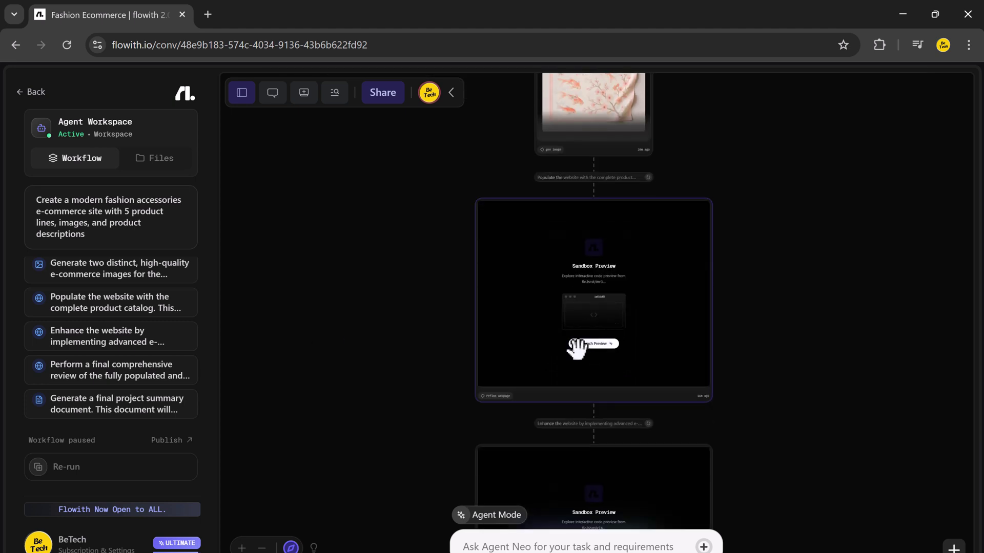
left_click(586, 344)
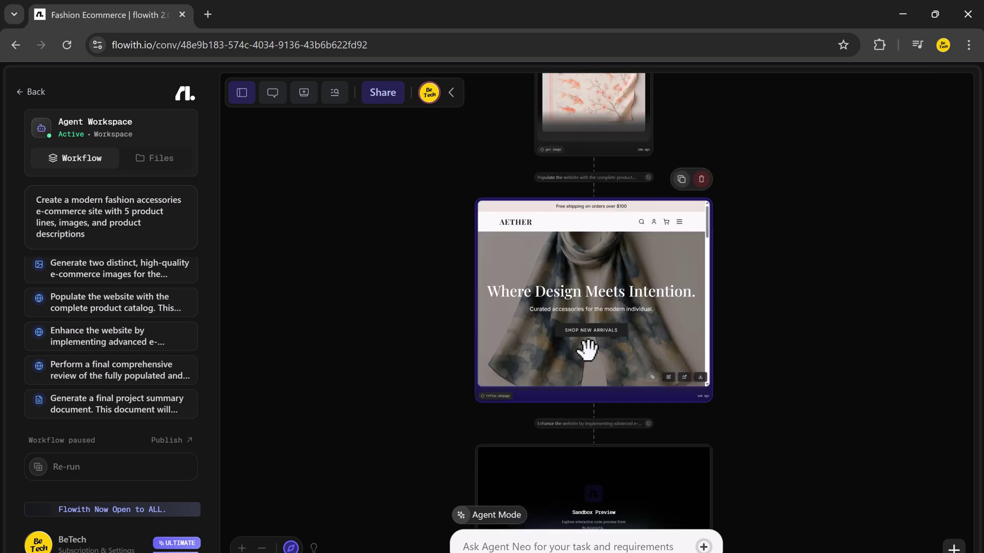
scroll(634, 310, "down", 5)
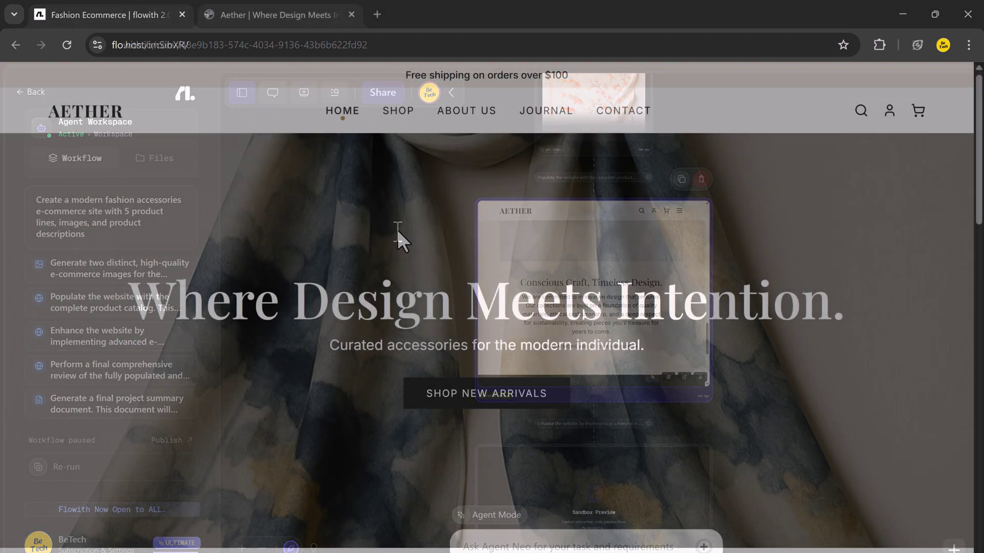
Scroll through the AETHER homepage, then browse its Shop page
scroll(397, 231, "down", 7)
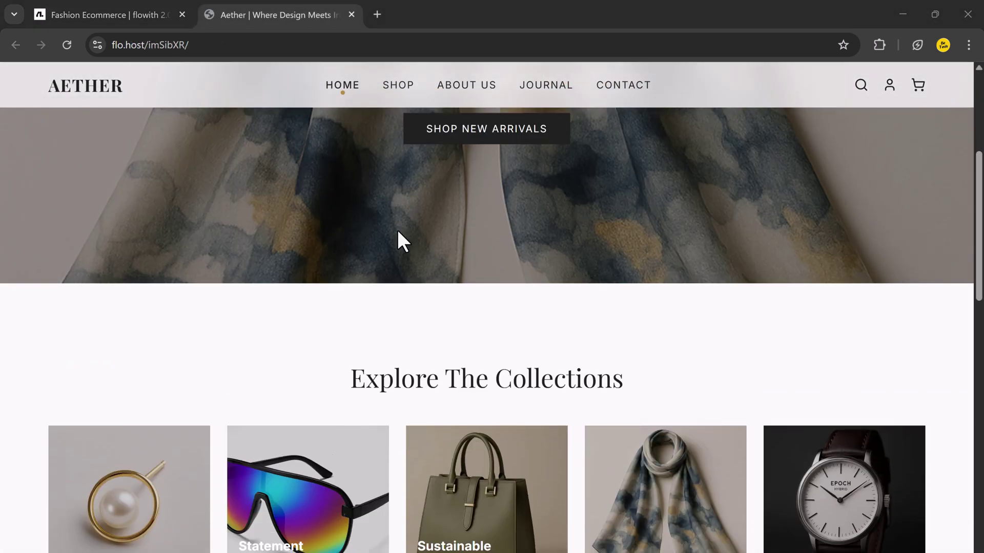
scroll(398, 231, "down", 1)
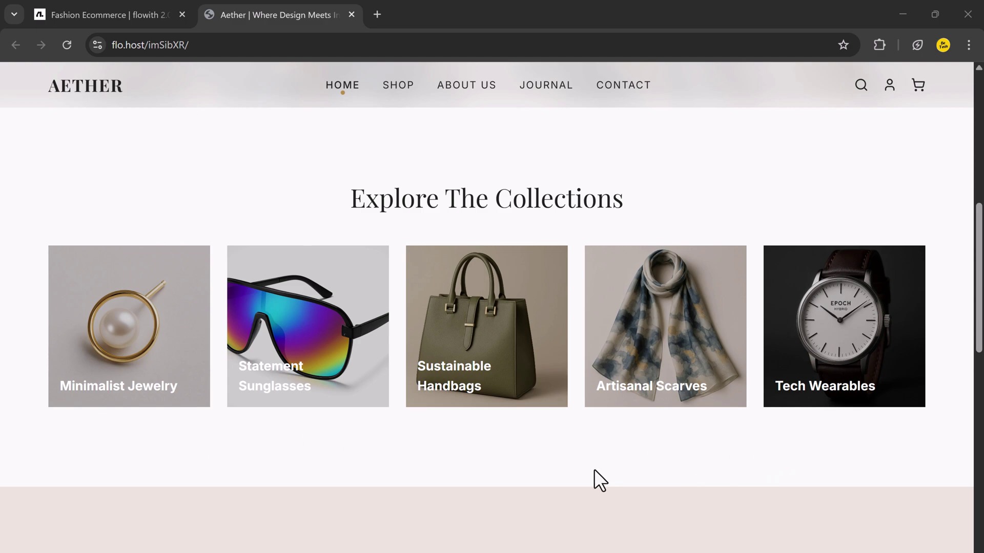
scroll(594, 470, "down", 12)
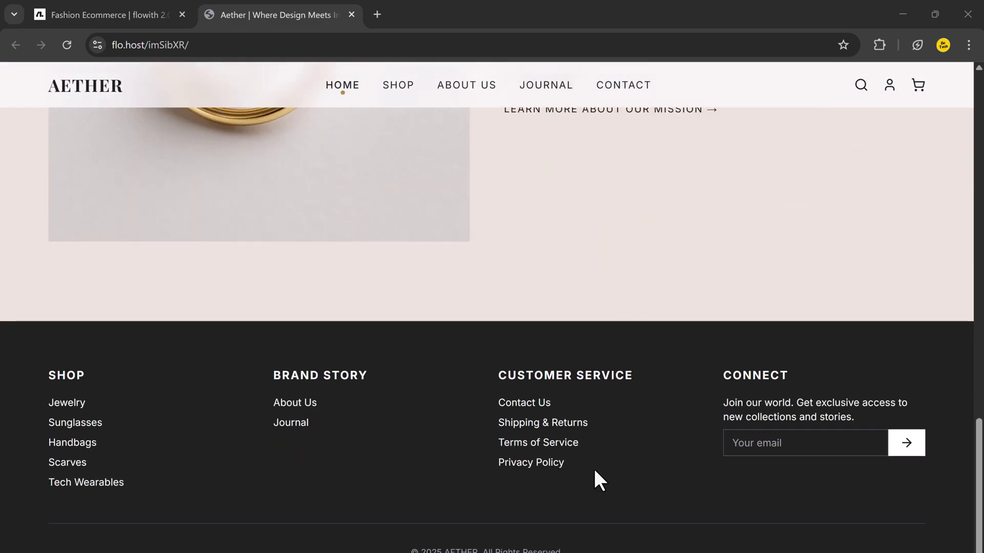
scroll(594, 468, "up", 15)
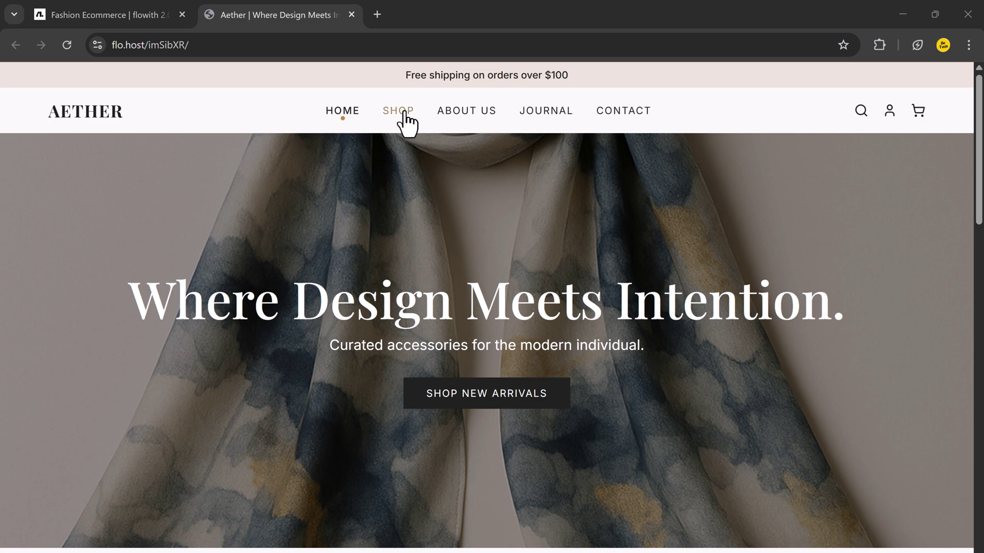
left_click(403, 115)
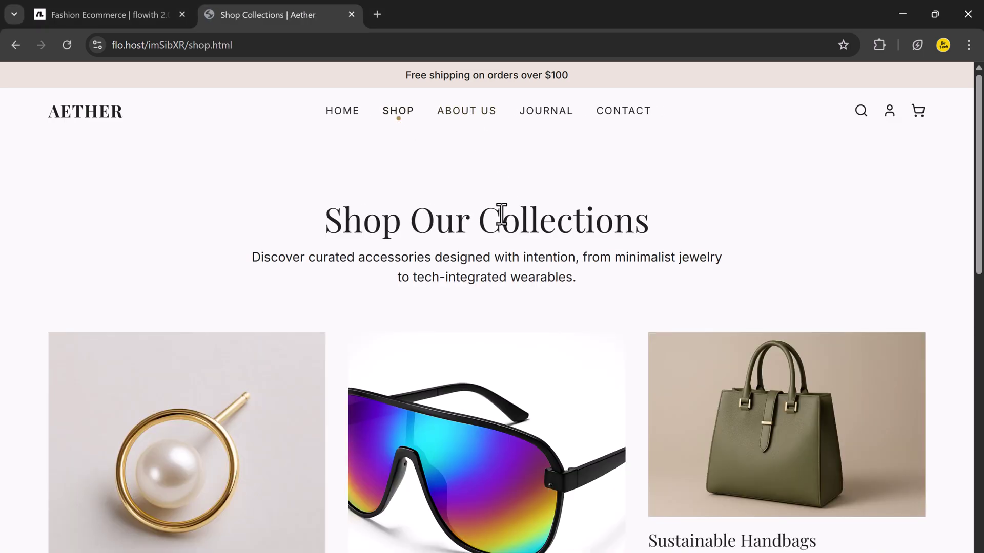
scroll(502, 214, "down", 10)
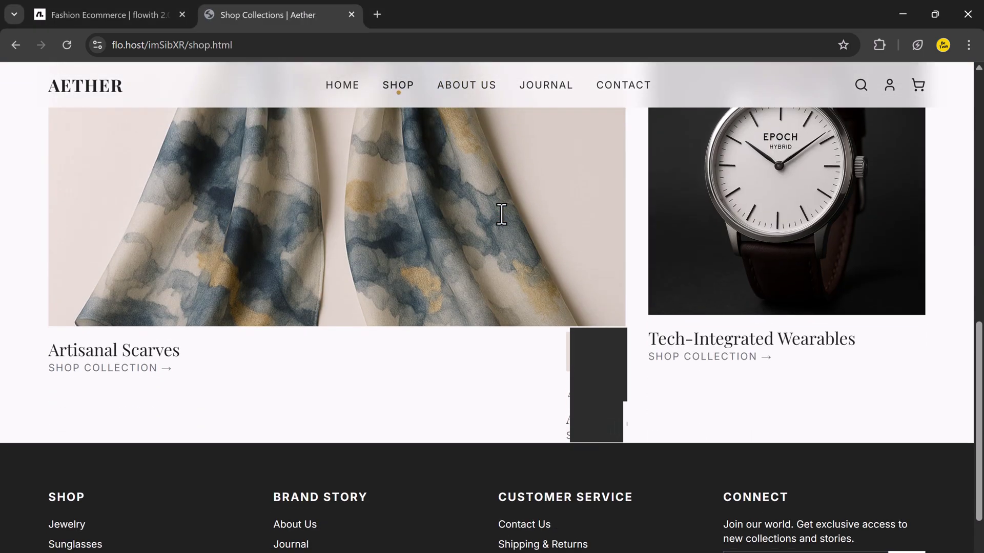
scroll(499, 214, "down", 2)
scroll(500, 213, "up", 15)
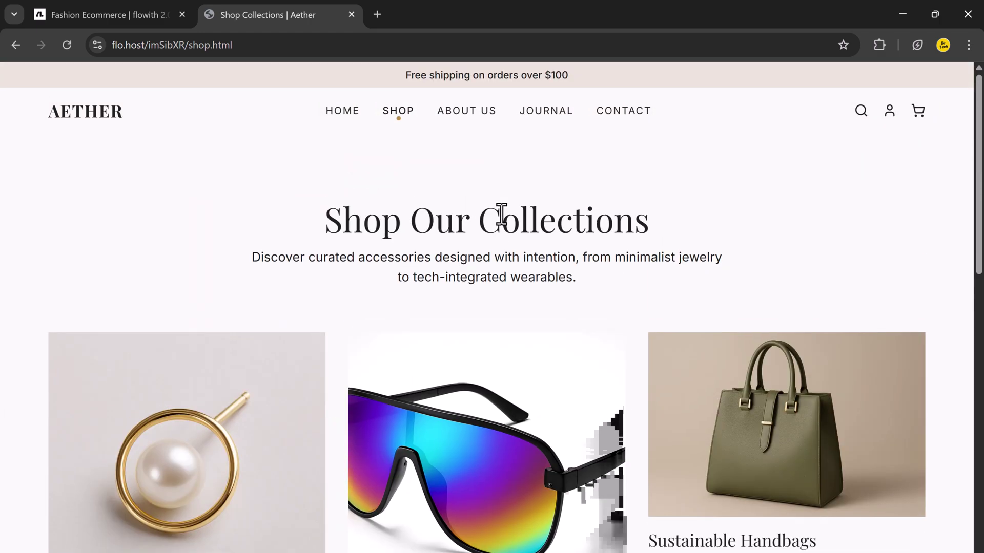
Visit the About Us and Journal pages, ending on the Contact page's Get In Touch form
left_click(481, 114)
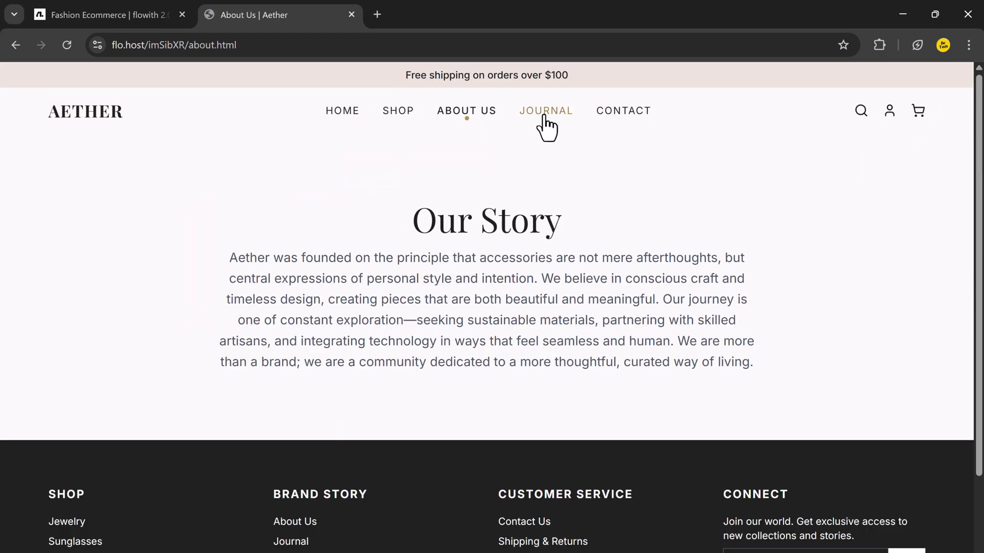
left_click(572, 119)
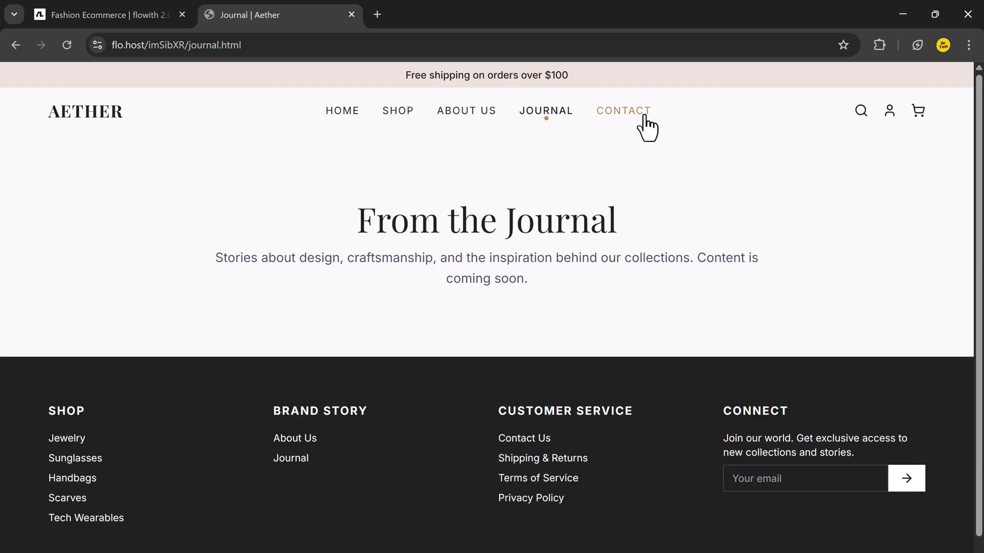
left_click(644, 116)
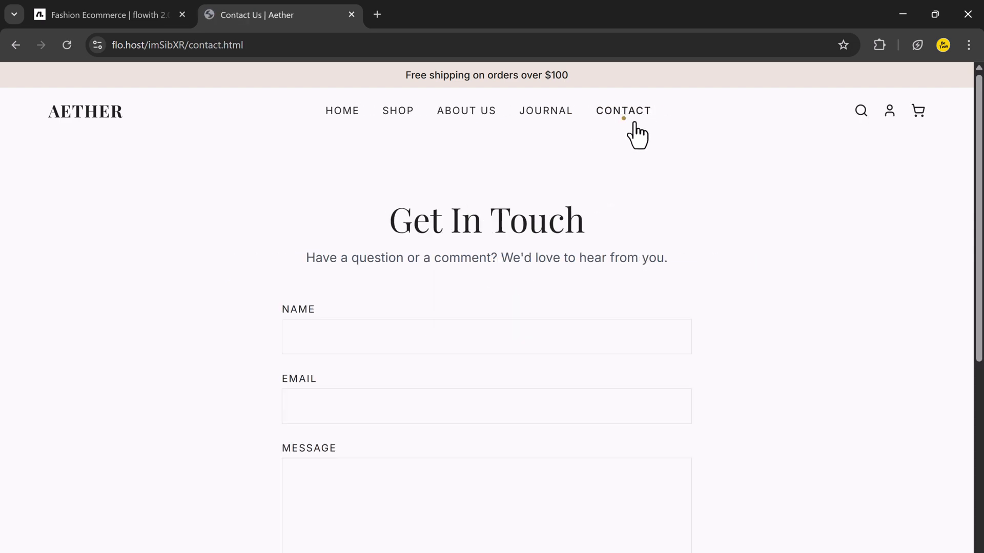
scroll(526, 183, "down", 7)
scroll(525, 183, "up", 7)
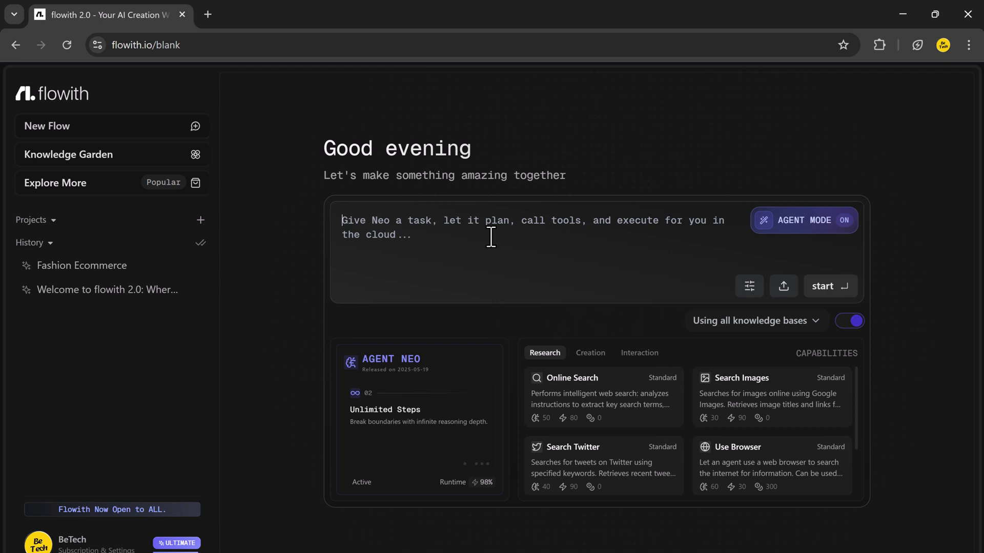
Paste the Cold War teaching slide deck prompt with visuals and speaker notes into the task box
type("Generate a teaching slide deck about the Cold War using visuals and speaker notes")
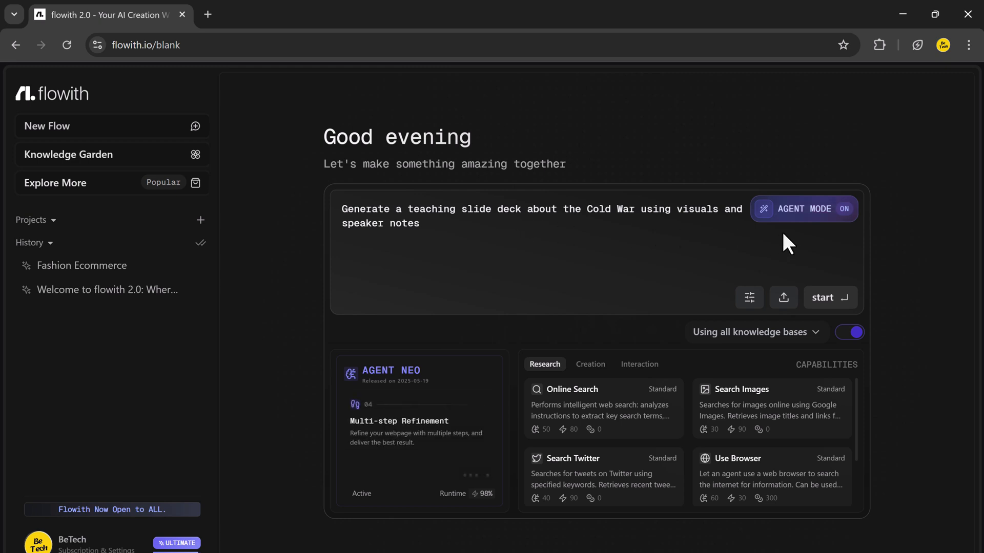
Start the Cold War slide deck task
left_click(821, 300)
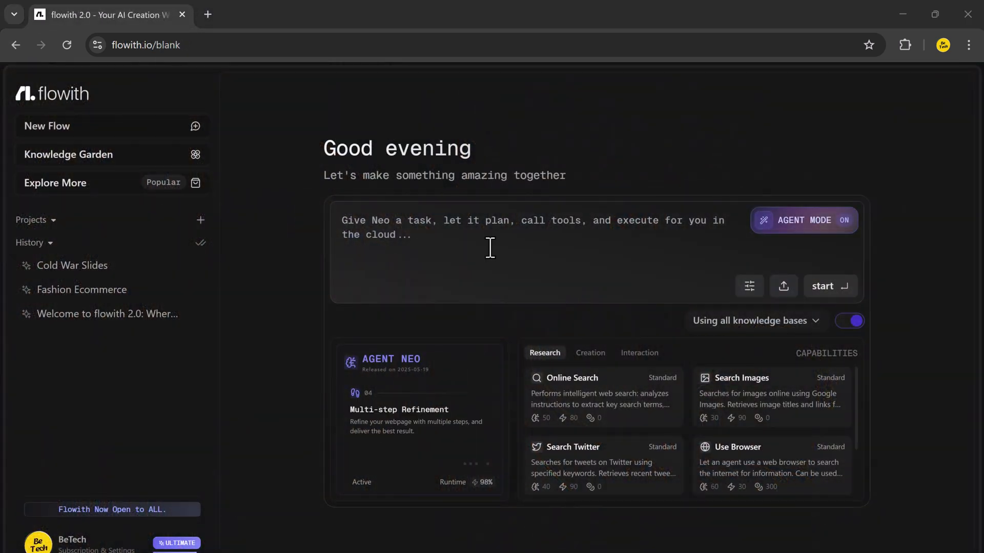
Paste the prompt tracking 6 months of gold prices with charts and forecast commentary
type("Track international gold price trends for the last 6 months. Summarize insights with charts and forecast commentary")
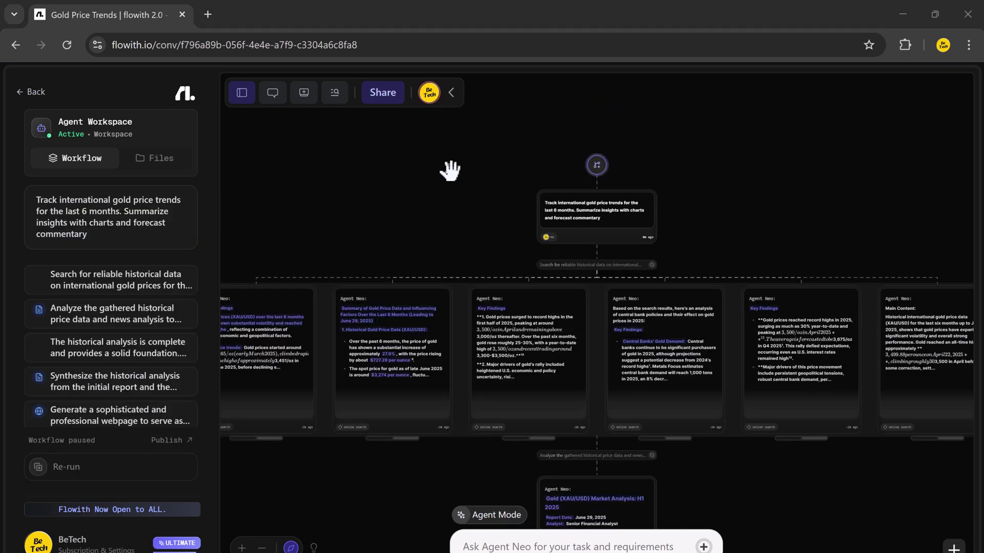
Scroll the sidebar and the gold-price workflow down to the Gold's New Paradigm webpage card
scroll(159, 275, "down", 2)
scroll(158, 279, "down", 2)
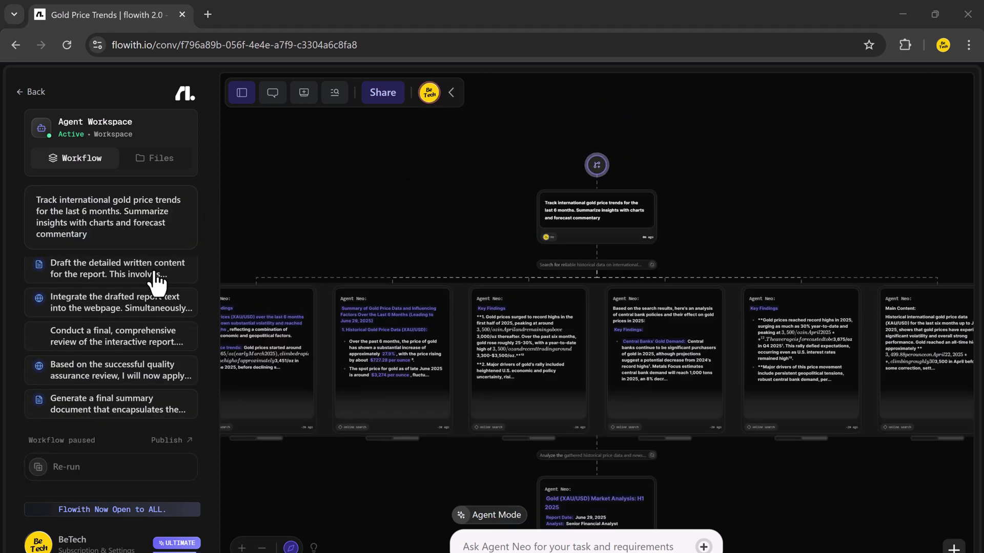
scroll(694, 389, "down", 3)
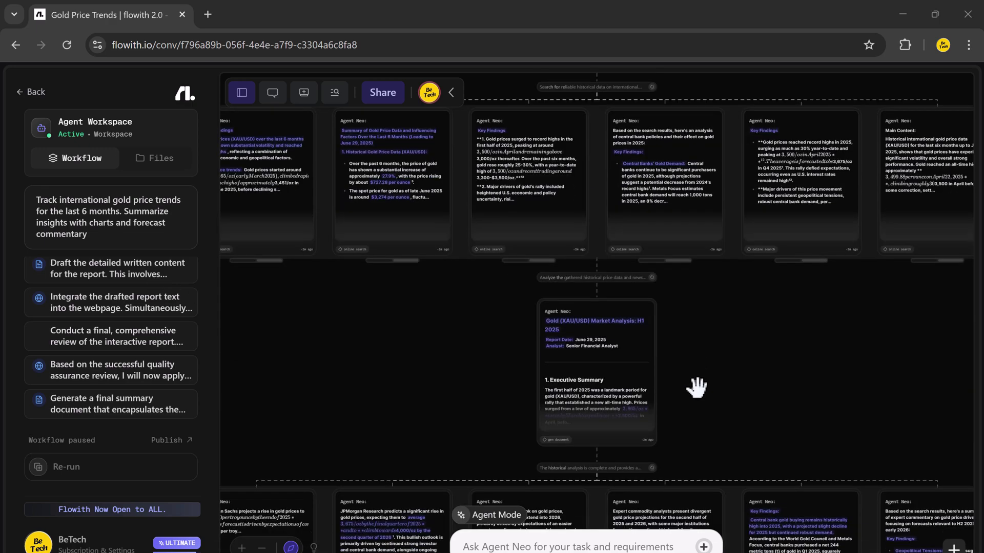
scroll(696, 388, "down", 10)
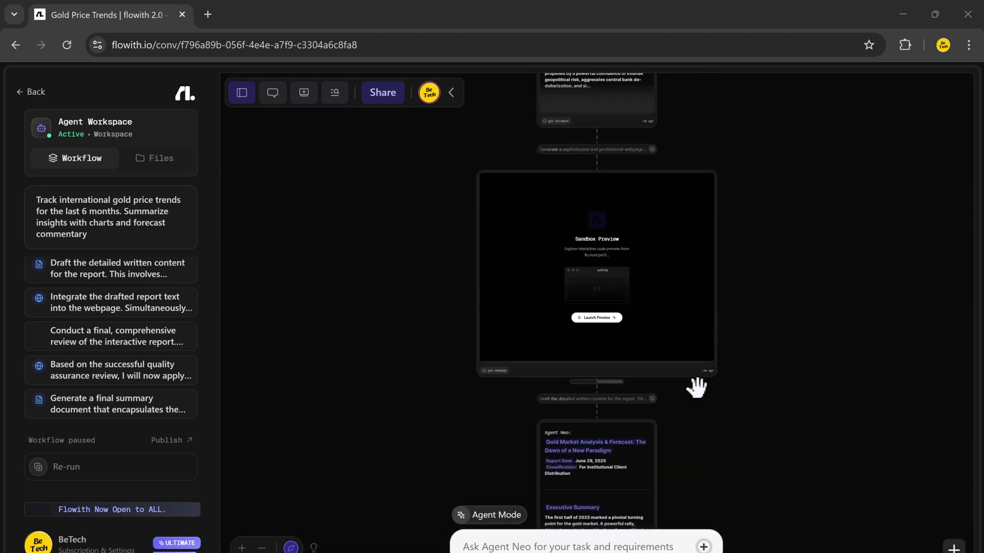
scroll(696, 388, "down", 7)
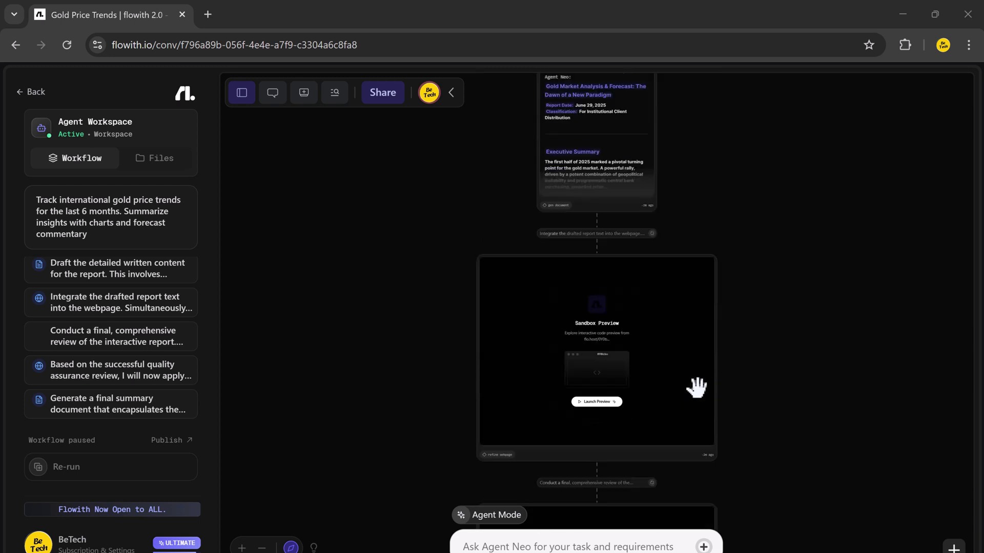
scroll(696, 388, "down", 6)
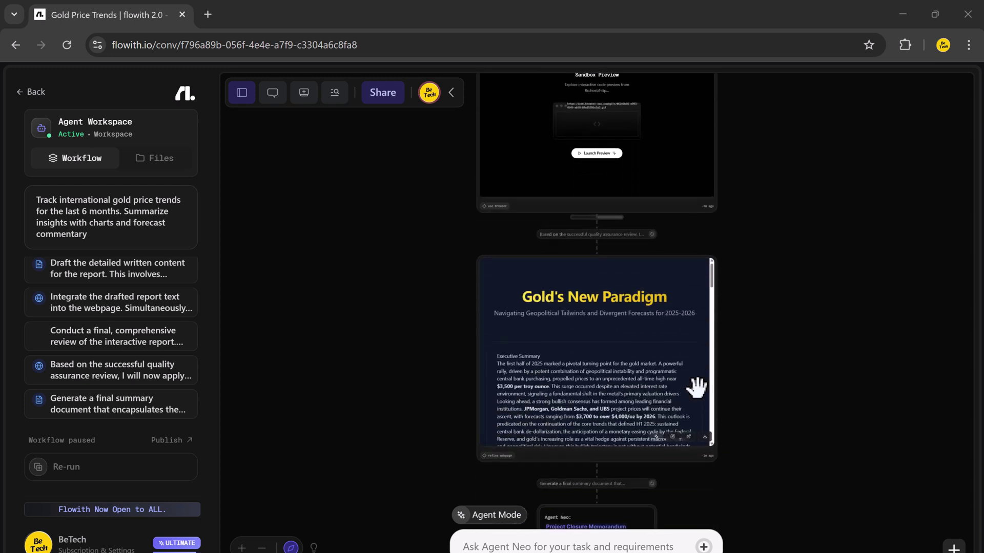
scroll(696, 388, "down", 3)
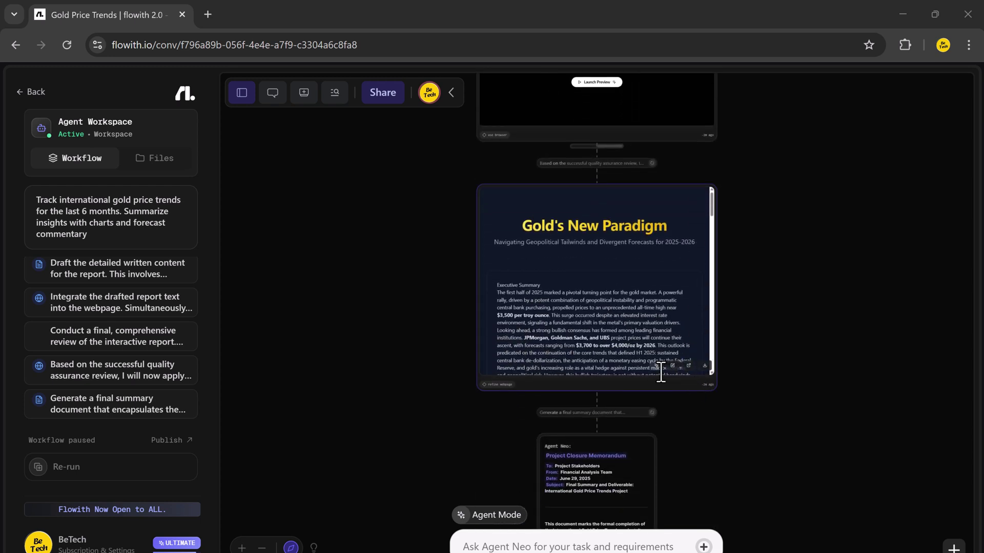
Open the Gold's New Paradigm report as a full page and scroll through its charts
left_click(689, 366)
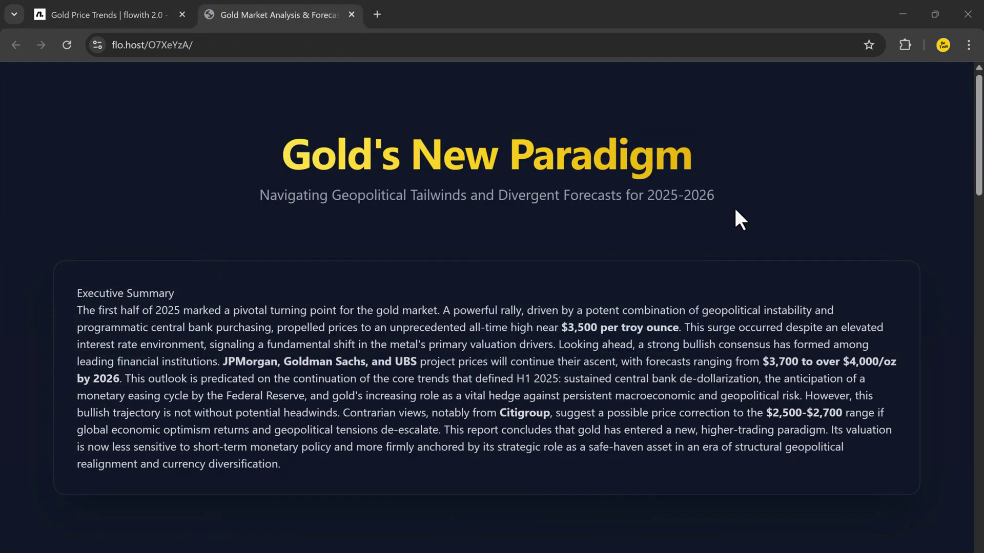
scroll(929, 234, "down", 8)
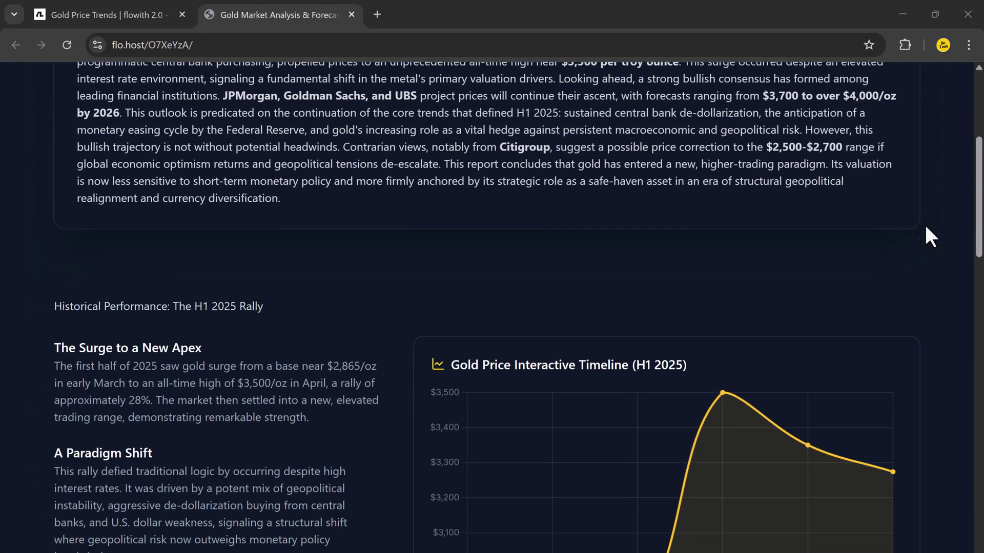
scroll(925, 226, "down", 1)
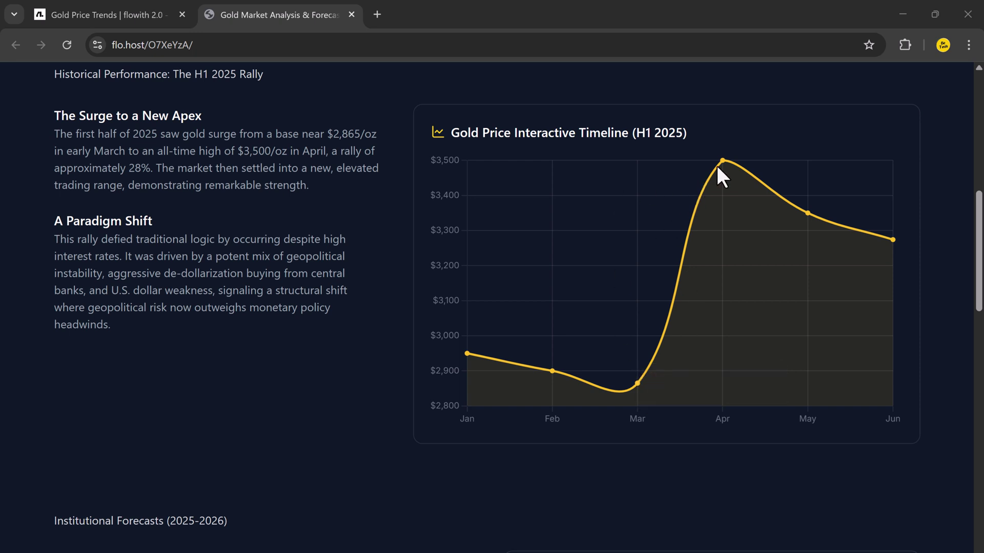
mouse_move(723, 160)
scroll(940, 360, "down", 7)
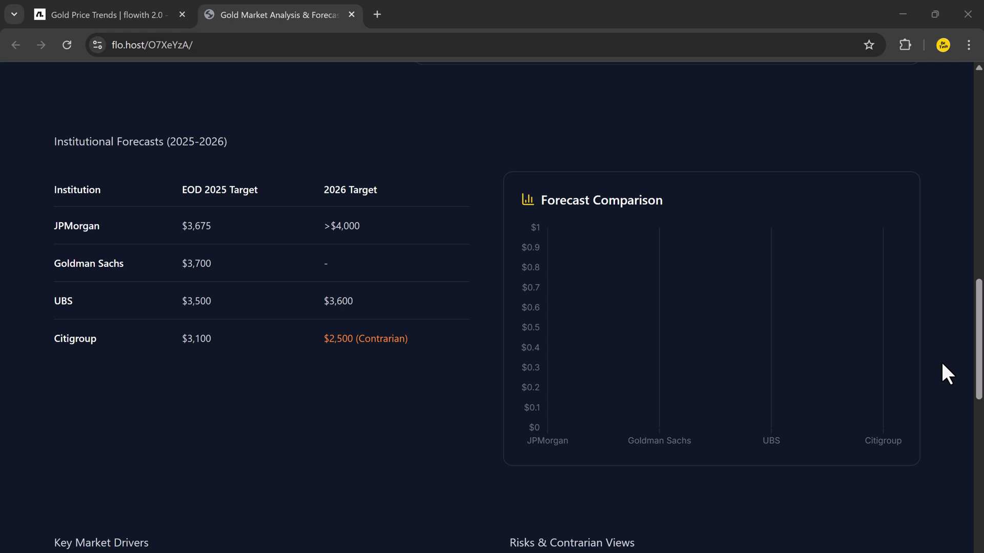
scroll(942, 364, "down", 7)
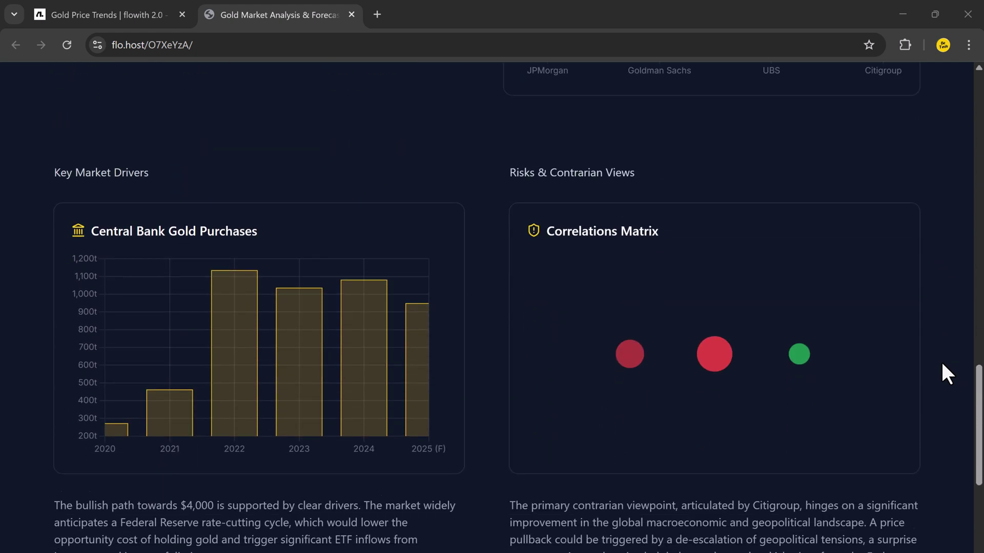
scroll(946, 373, "down", 3)
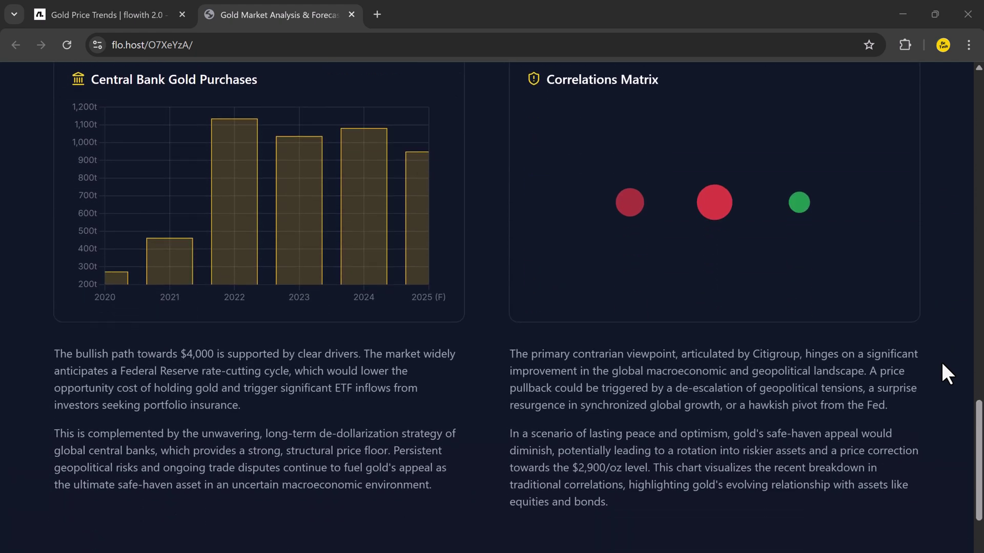
scroll(943, 365, "down", 4)
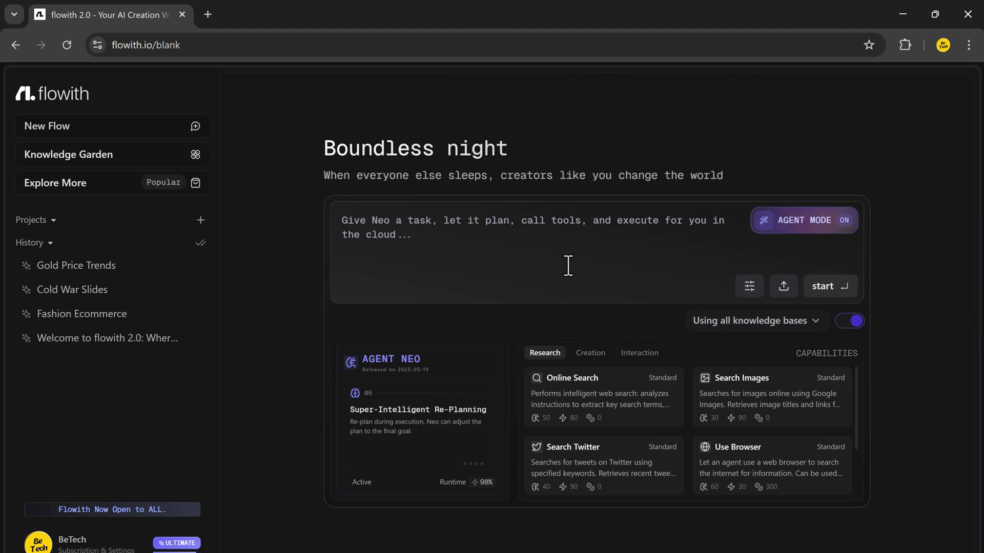
Paste the meal-prep subscription startup pitch deck prompt and start the task to build the Urban Bites deck
type("Create a business proposal and investor pitch deck for a meal-prep subscription startup targeting busy professionals in urban areas.\"")
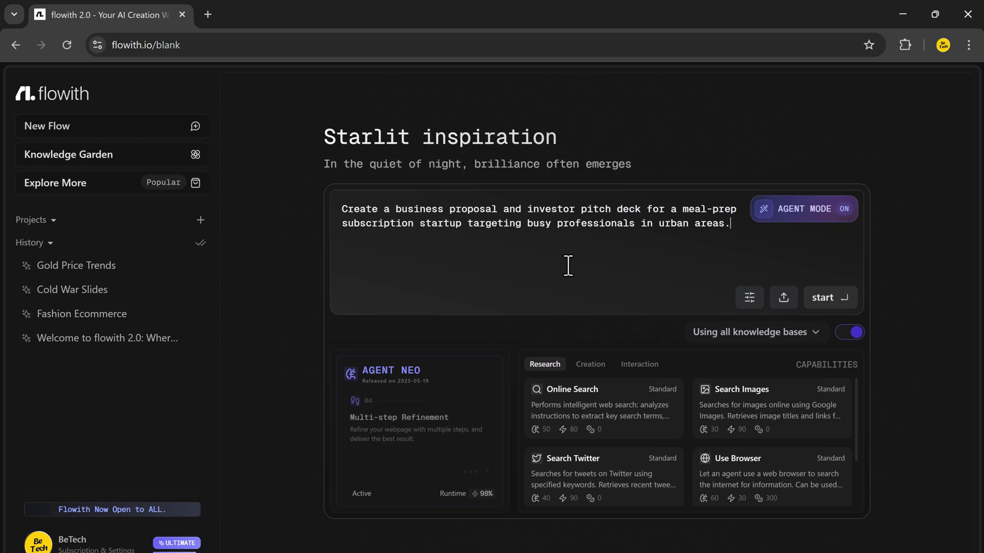
left_click(842, 299)
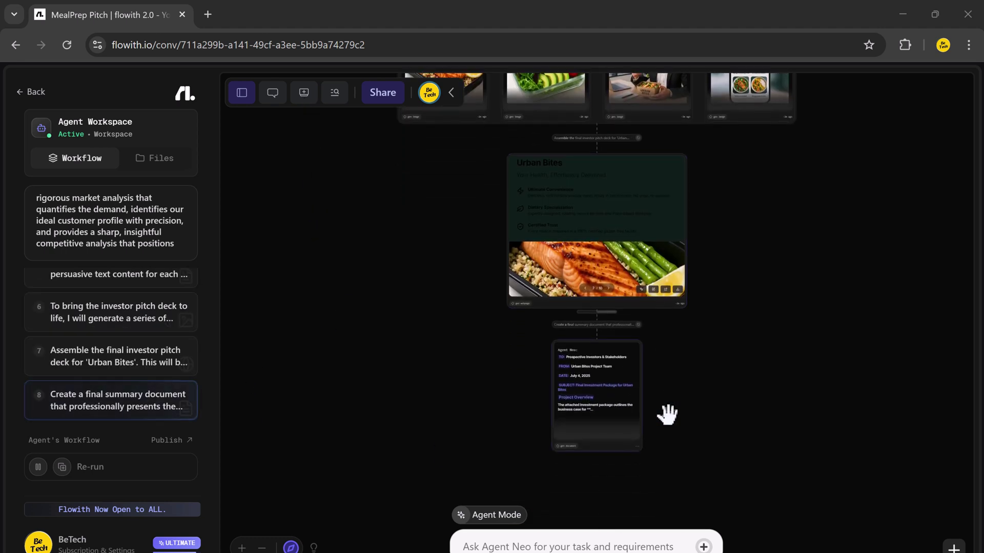
Open the Urban Bites pitch deck in its own tab and advance four slides past the pricing slide
left_click(666, 290)
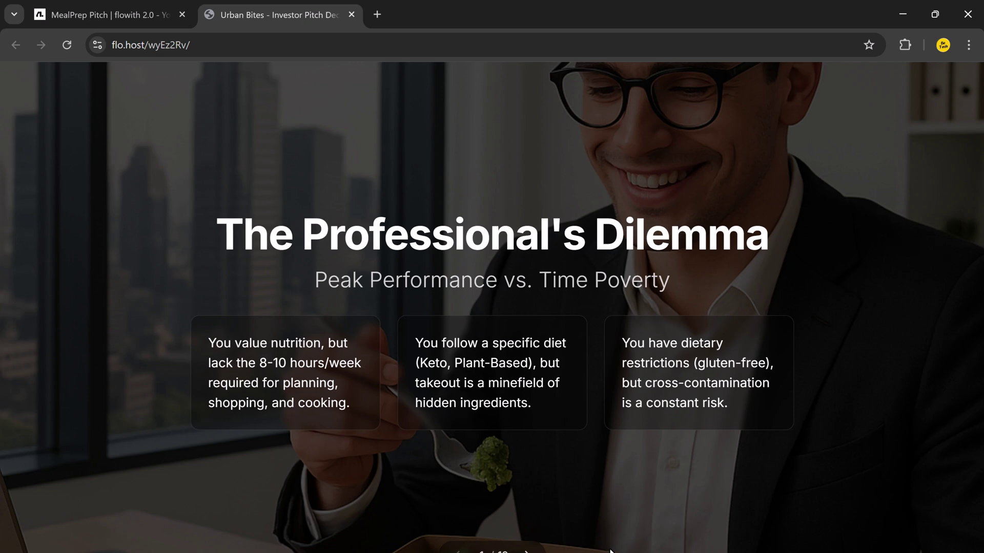
key("Right")
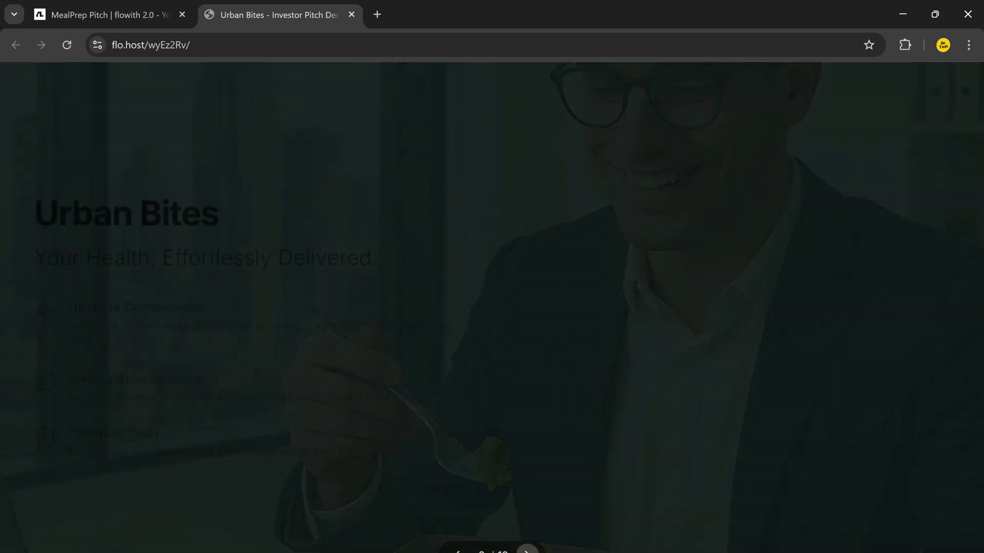
key("Right")
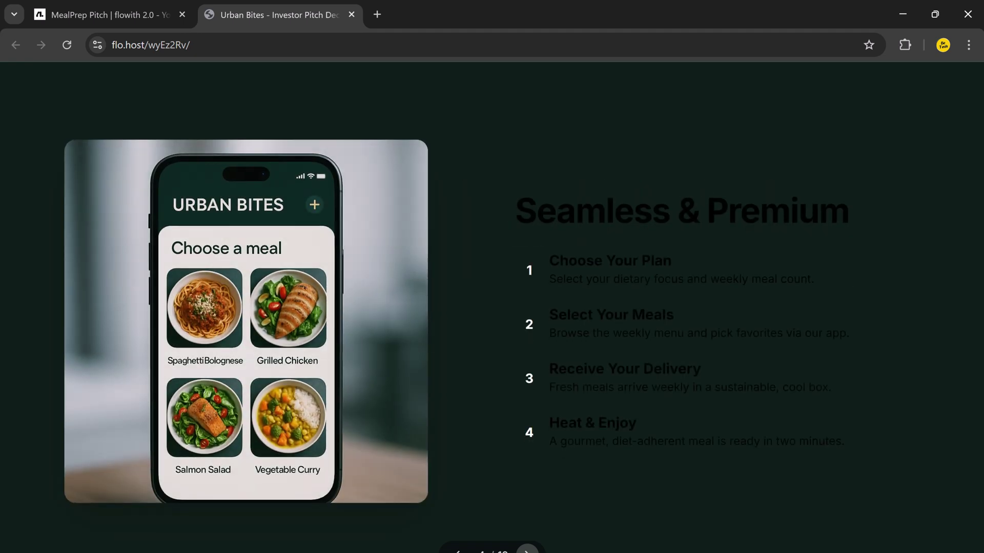
key("Right")
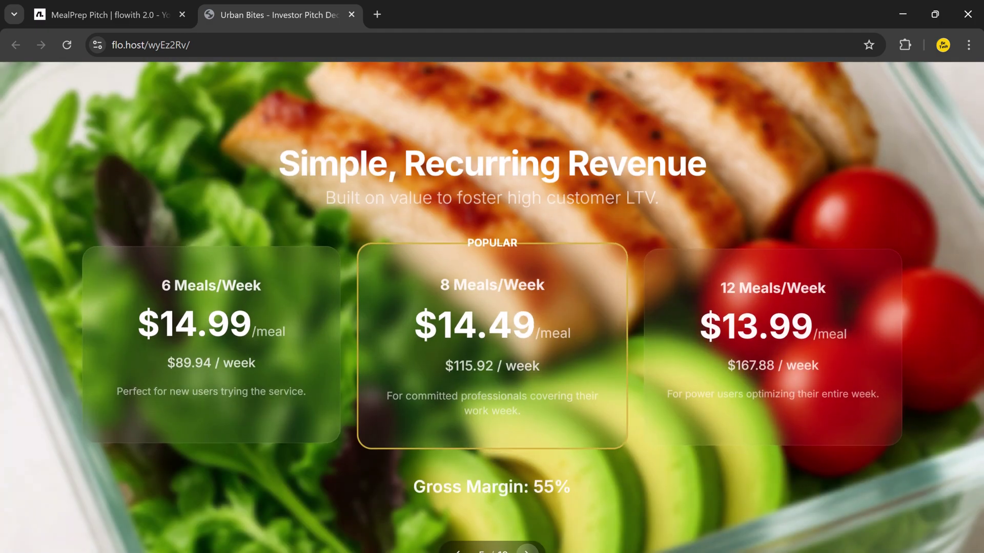
key("Right")
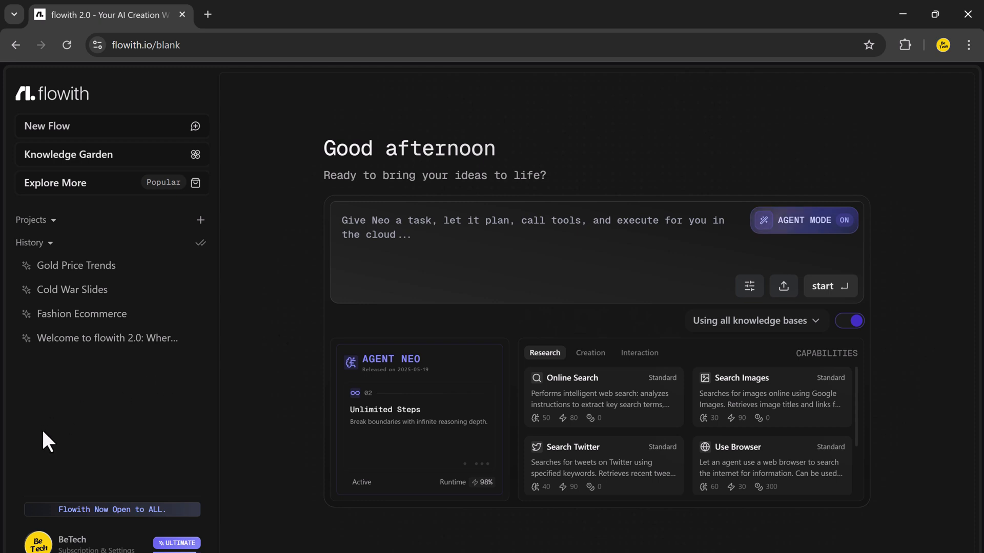
Bring up flowith's iOS App Store listing from the account menu, browse its screenshots, then return to flowith
left_click(80, 547)
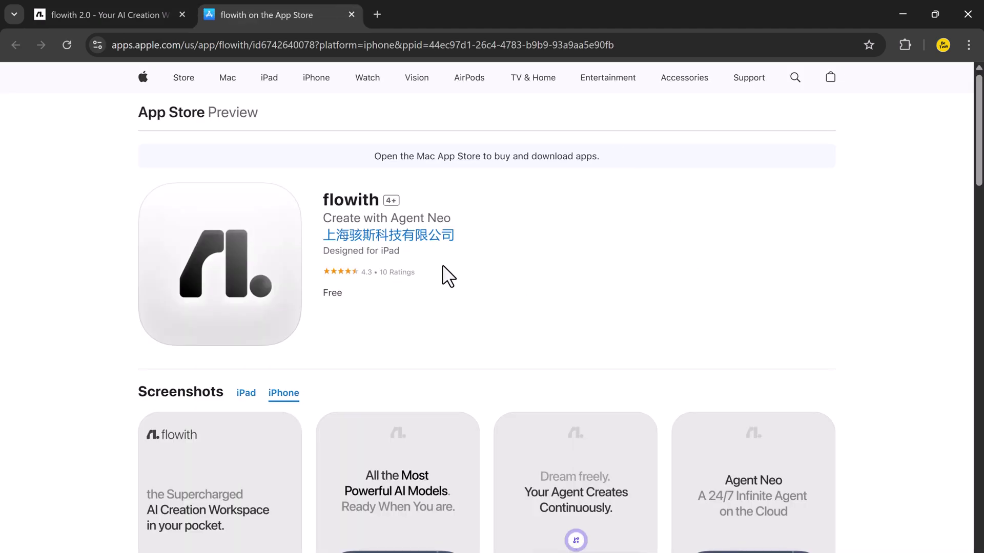
scroll(483, 271, "down", 5)
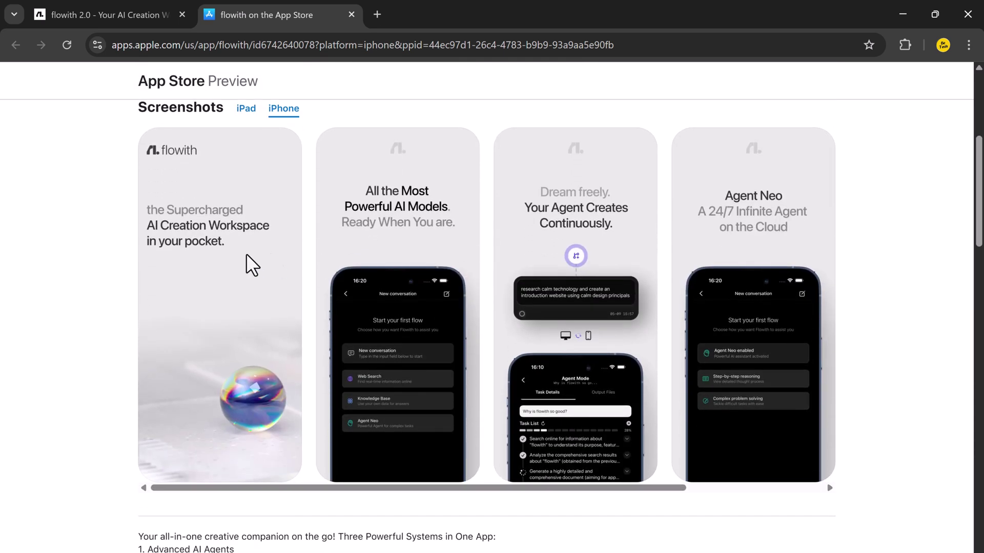
scroll(606, 277, "up", 5)
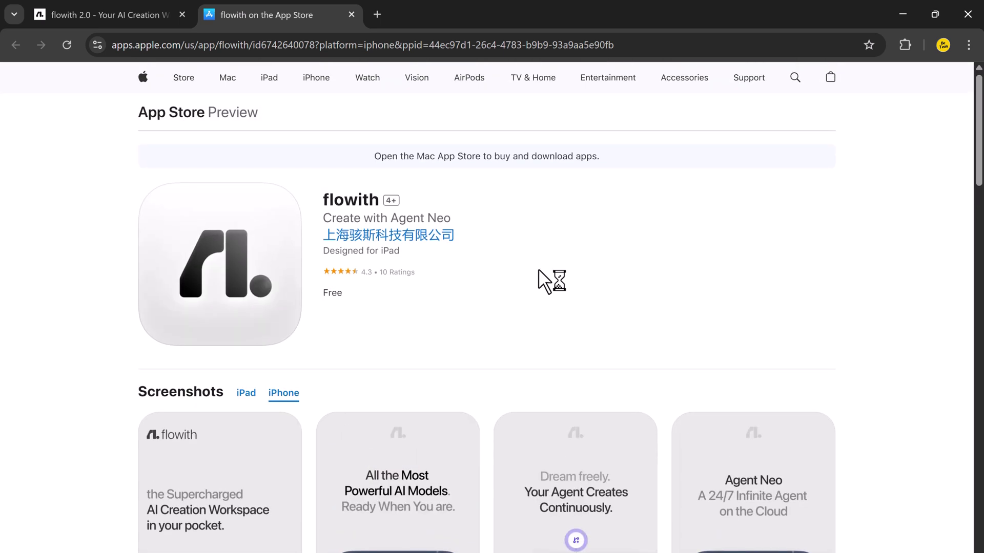
left_click(77, 13)
left_click(54, 548)
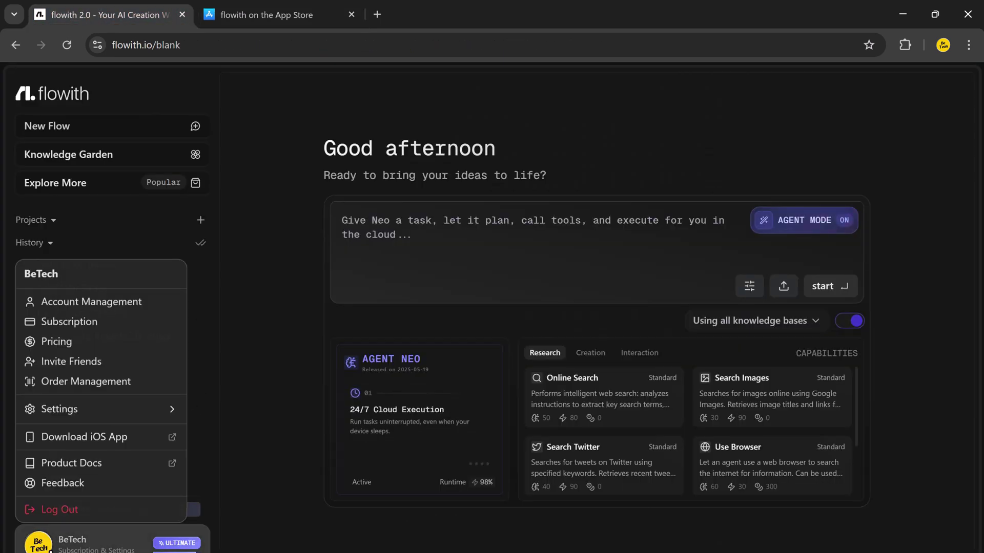
Dismiss the account menu and view the agent's Creation and Interaction capabilities
left_click(329, 511)
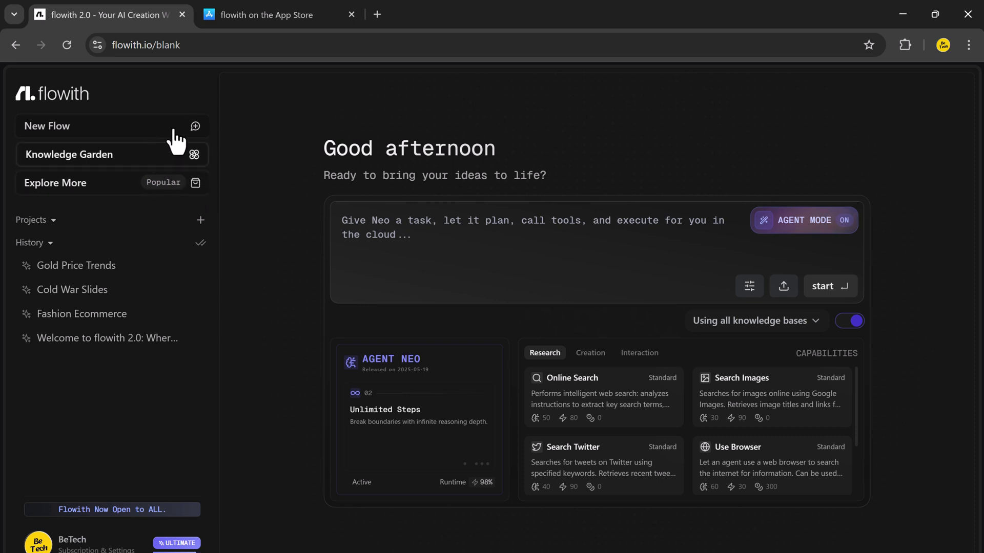
left_click(590, 356)
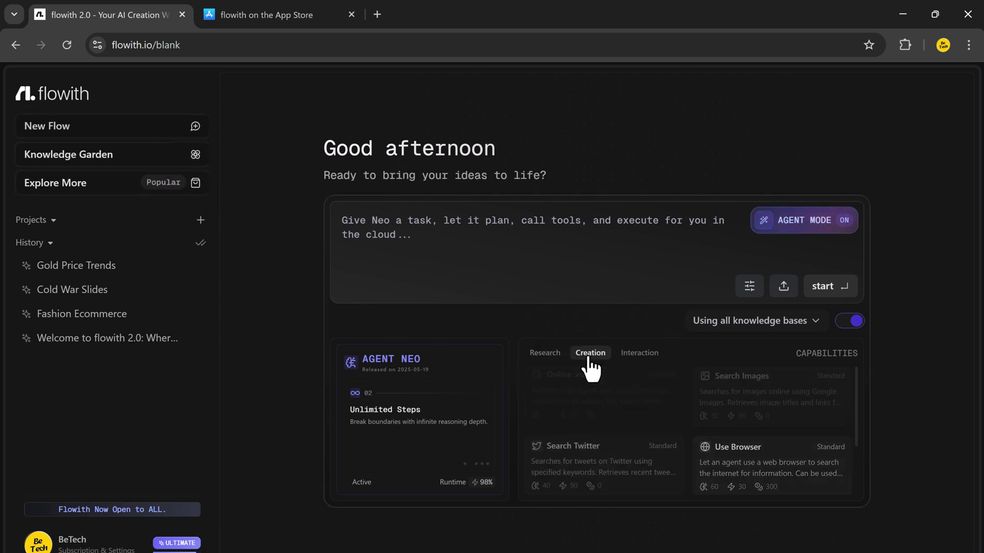
scroll(655, 409, "down", 2)
scroll(658, 419, "down", 3)
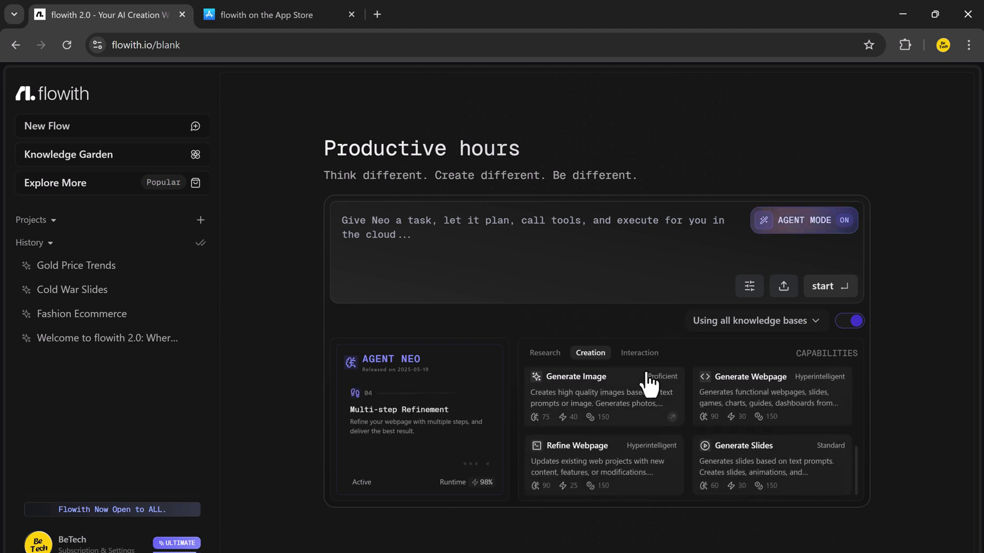
left_click(648, 355)
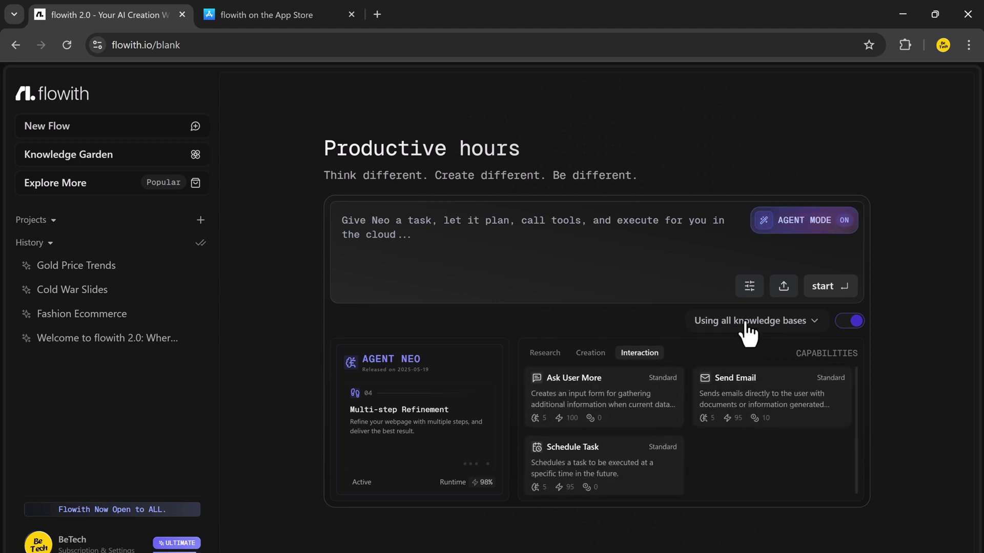
Check the knowledge base list, return to Research capabilities, and open the community Knowledge Garden page
left_click(817, 322)
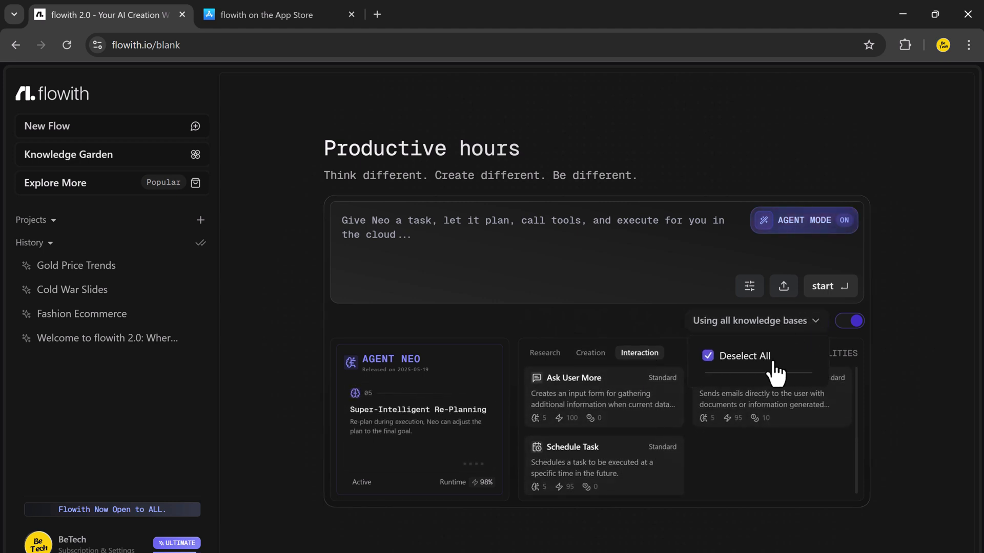
left_click(669, 298)
left_click(532, 359)
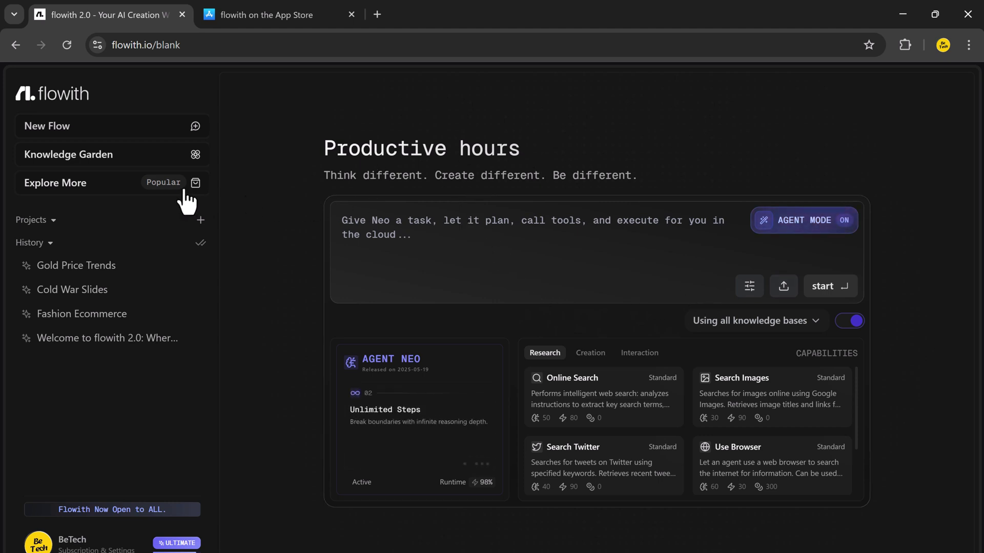
left_click(122, 185)
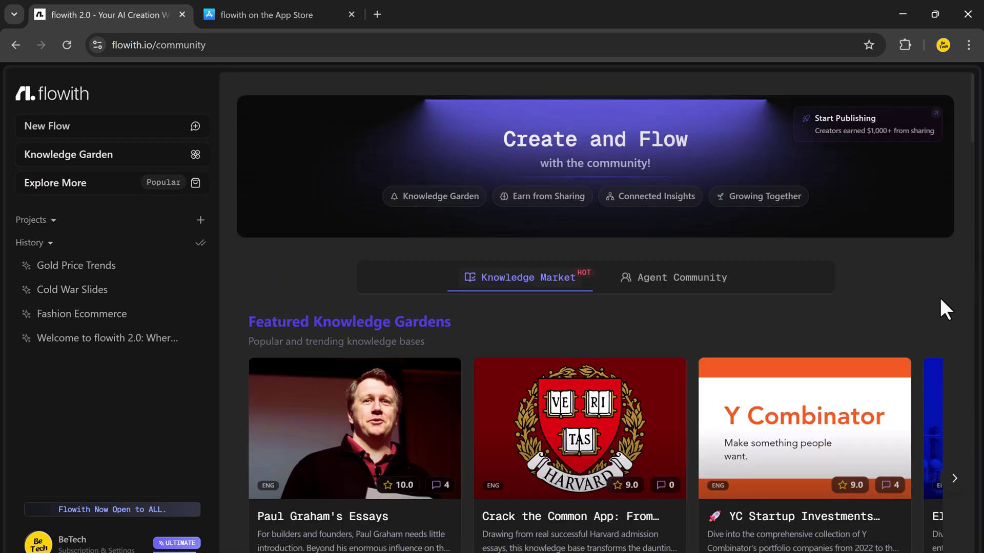
Scroll down through the 106 knowledge gardens in the All Knowledge Gardens grid, then back to the top
scroll(929, 299, "down", 9)
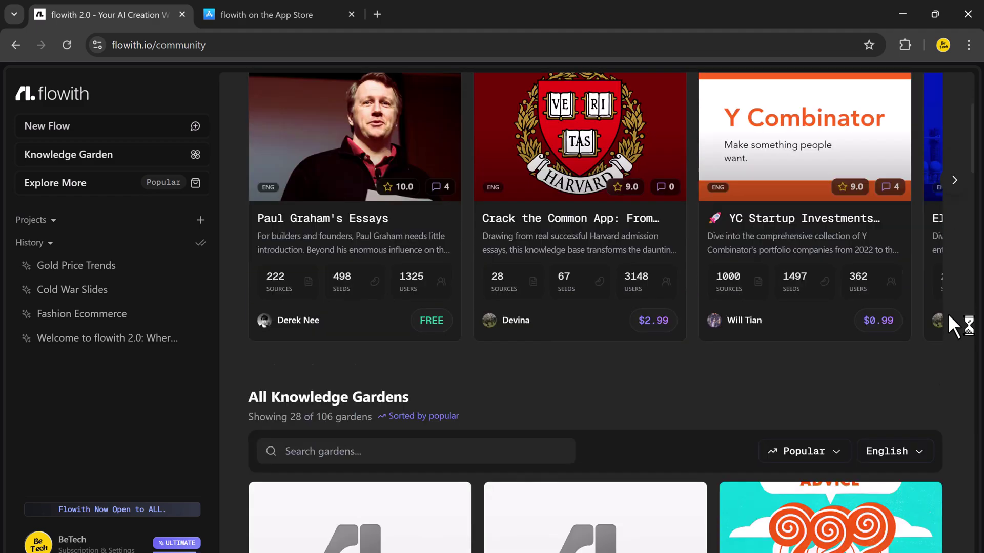
scroll(948, 313, "down", 12)
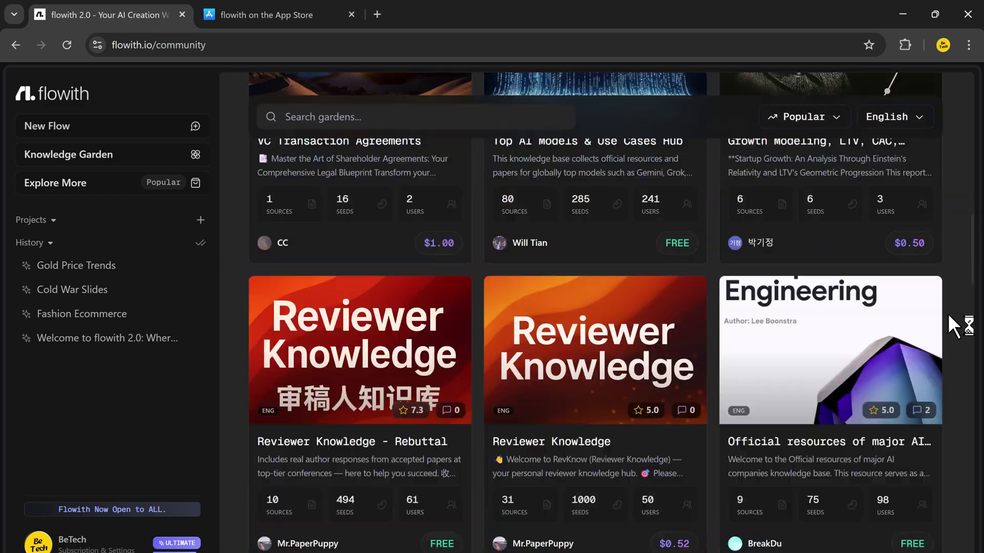
scroll(947, 313, "down", 5)
scroll(947, 313, "down", 5)
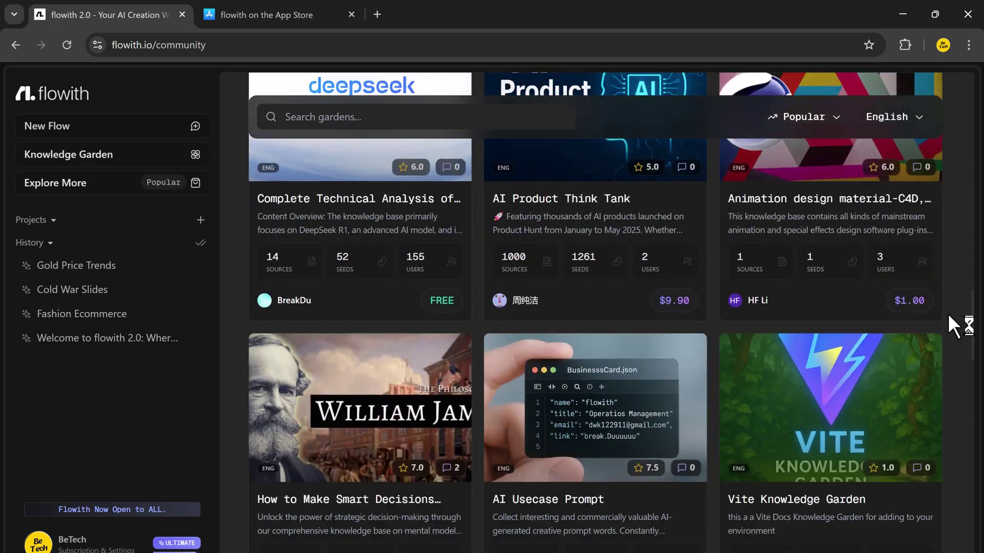
scroll(947, 312, "down", 14)
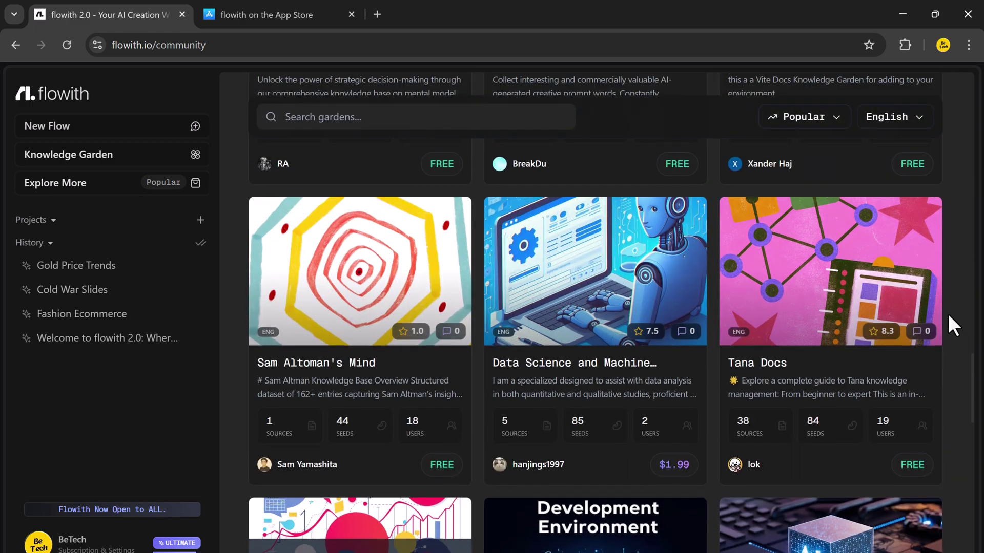
scroll(947, 312, "down", 8)
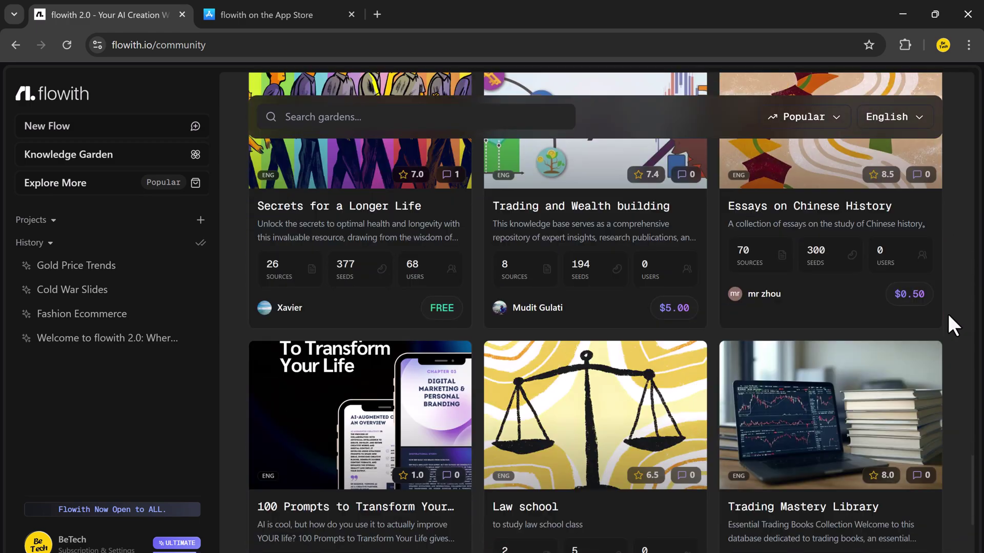
scroll(948, 314, "down", 9)
scroll(947, 314, "up", 20)
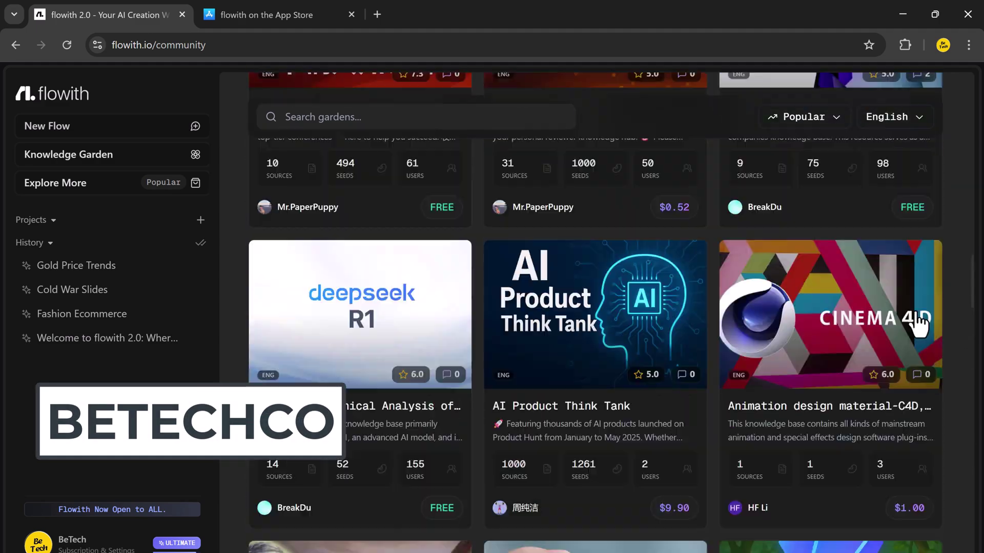
scroll(235, 213, "up", 18)
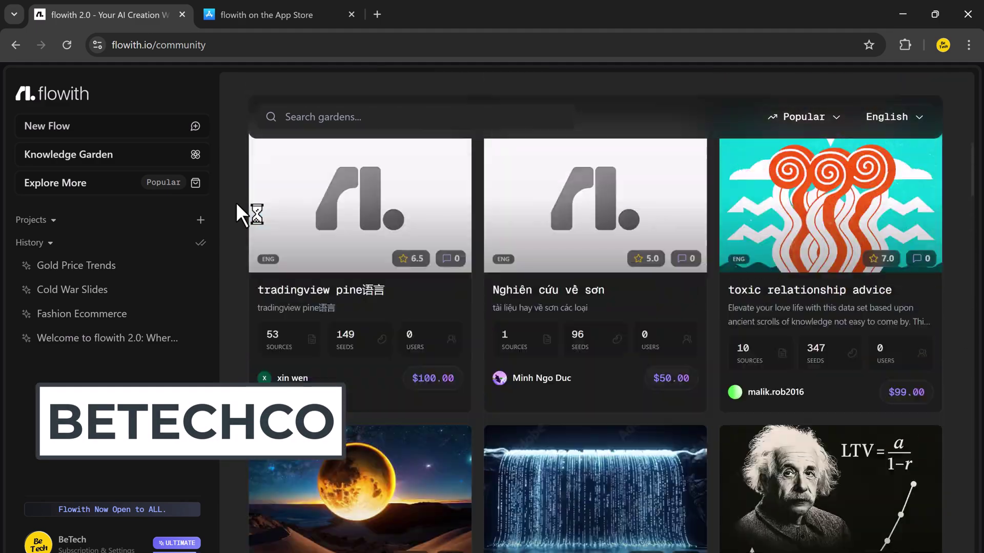
scroll(236, 202, "up", 15)
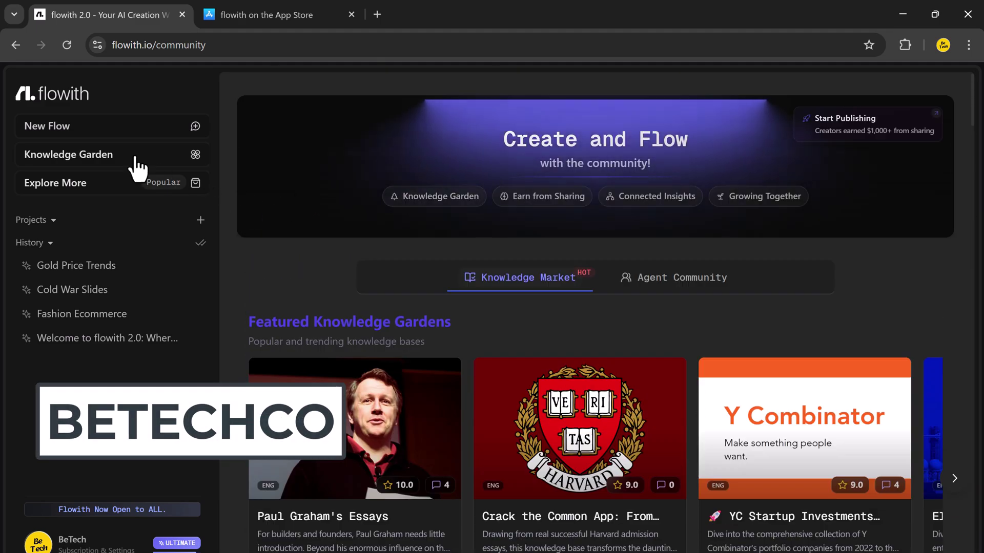
Start a new flow and list the chat modes such as Online Search, Image/Video and Comparison
left_click(111, 129)
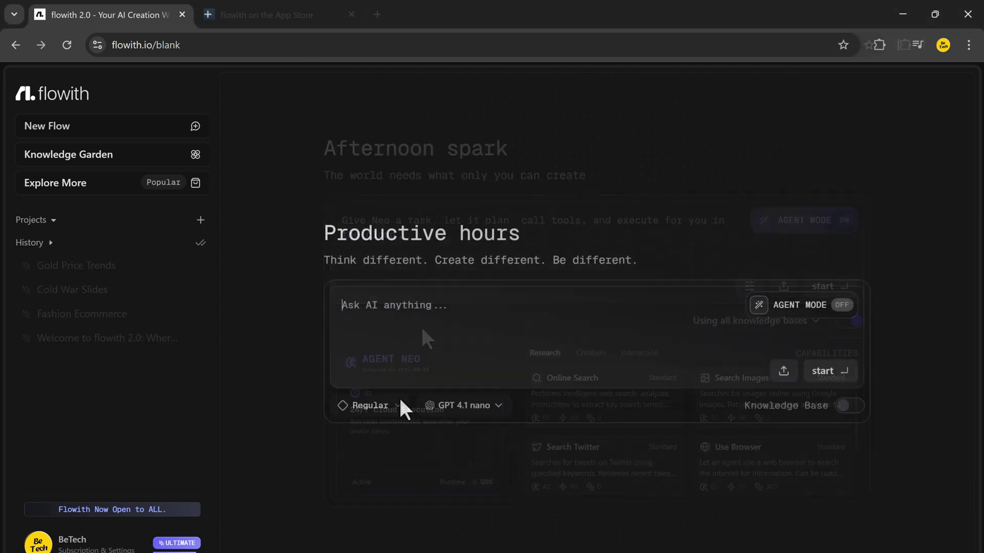
left_click(397, 406)
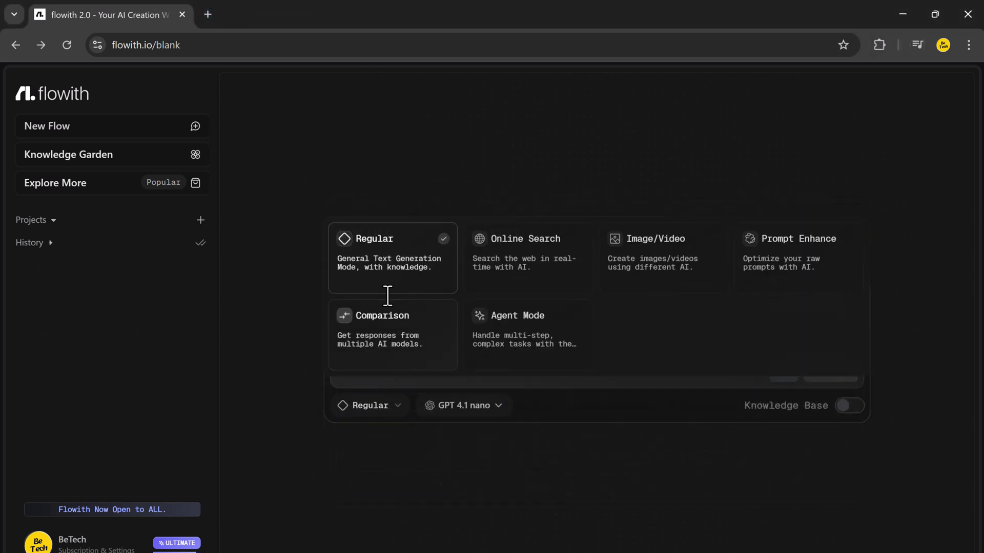